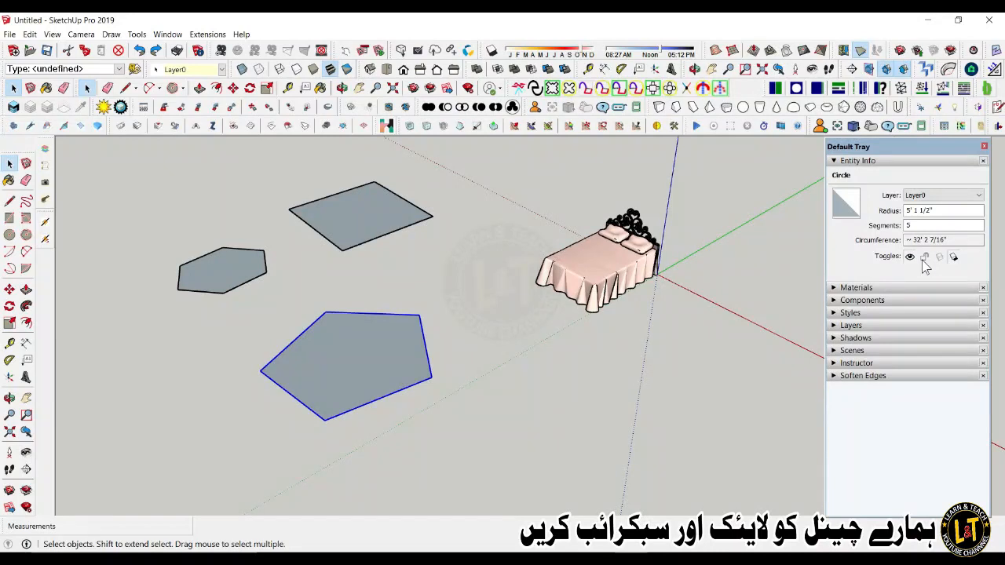
Step: Group the large pentagon's face and edges, and lock the group
{"action": "double_click", "coordinate": [354, 355]}
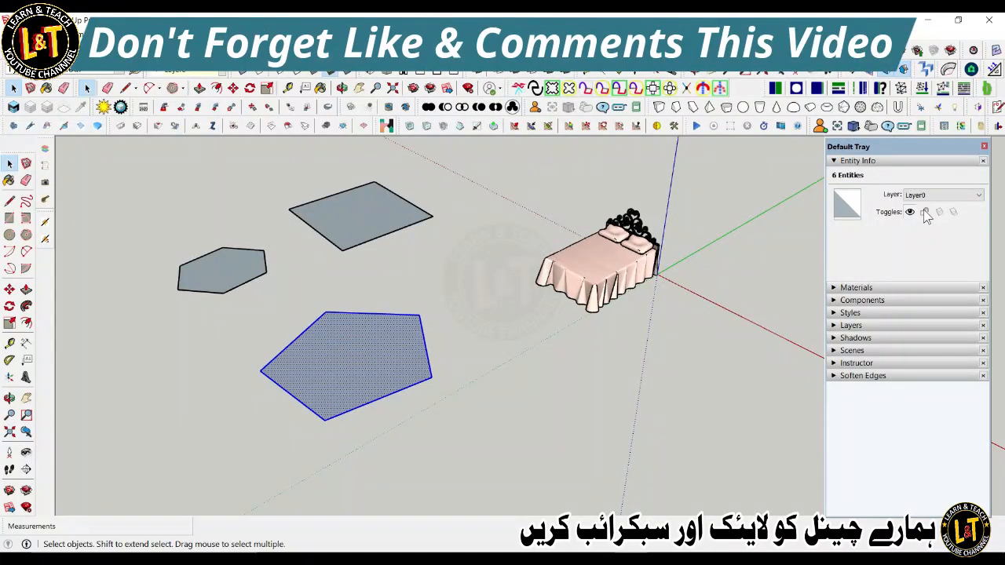
{"action": "right_click", "coordinate": [418, 378]}
{"action": "left_click", "coordinate": [469, 212]}
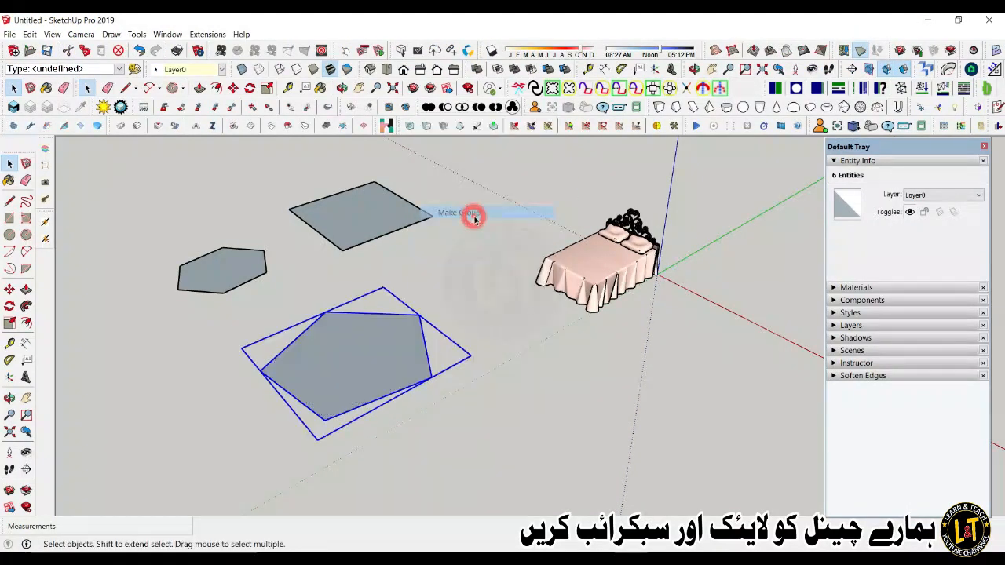
{"action": "left_click", "coordinate": [924, 242]}
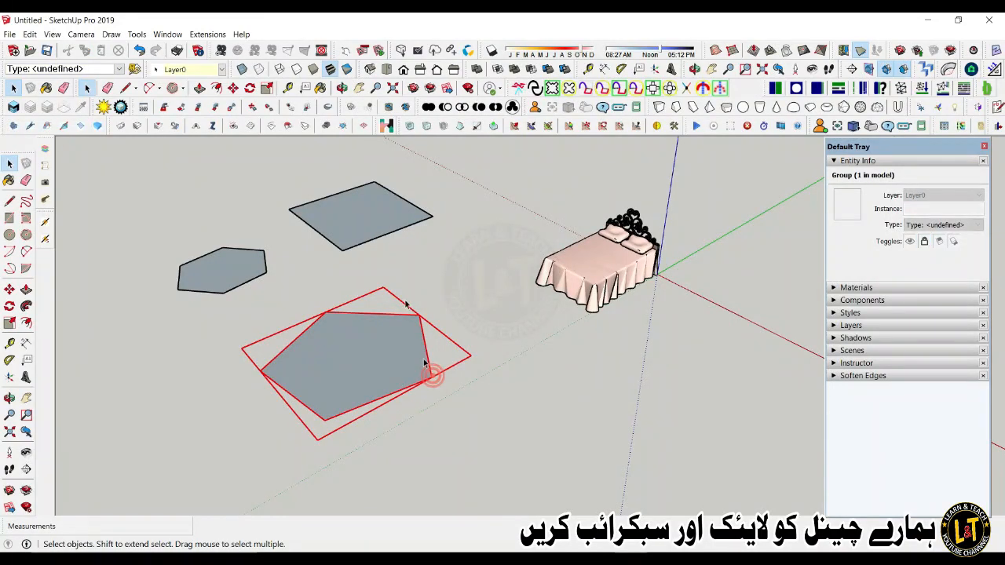
Step: Try to move the locked pentagon group
{"action": "left_click", "coordinate": [9, 289]}
{"action": "left_click", "coordinate": [370, 391]}
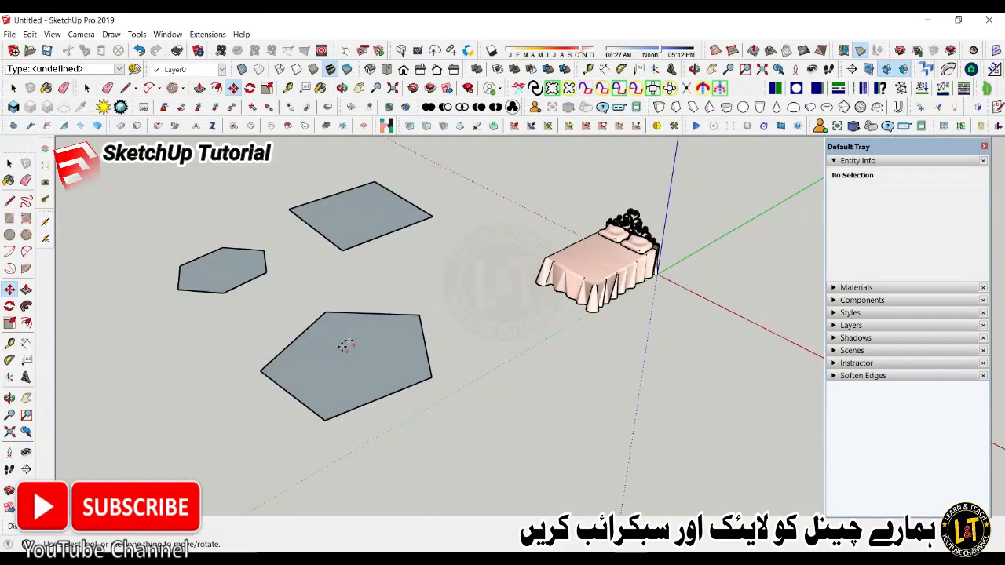
{"action": "key", "text": "space"}
Step: Unlock the pentagon group
{"action": "left_click", "coordinate": [329, 384]}
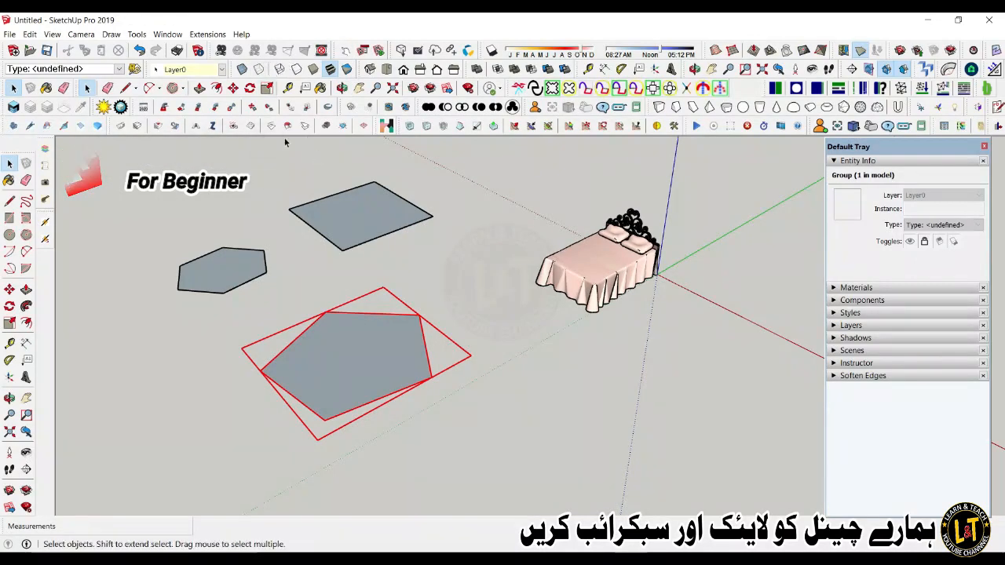
{"action": "left_click", "coordinate": [347, 69]}
{"action": "left_click", "coordinate": [330, 69]}
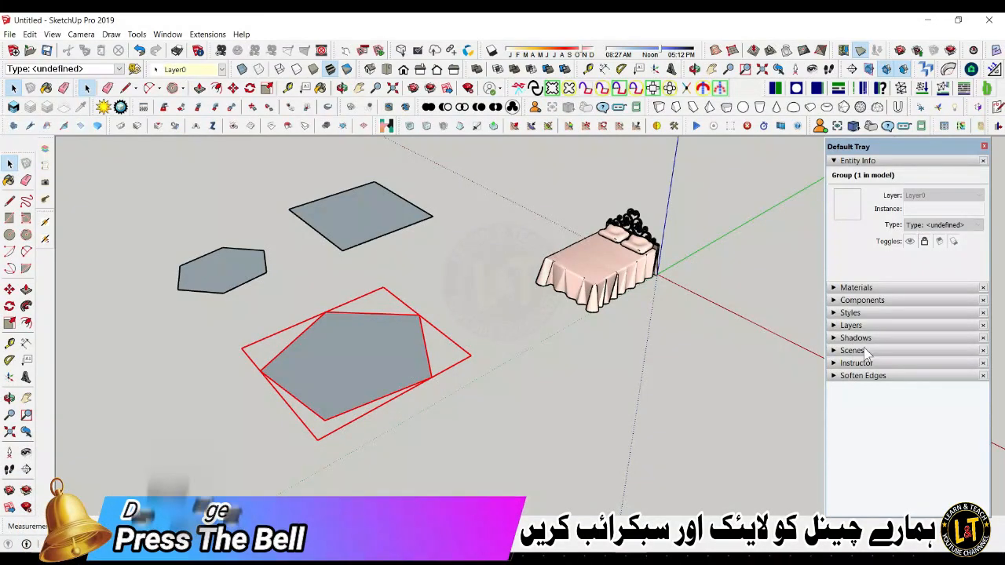
{"action": "left_click", "coordinate": [924, 241]}
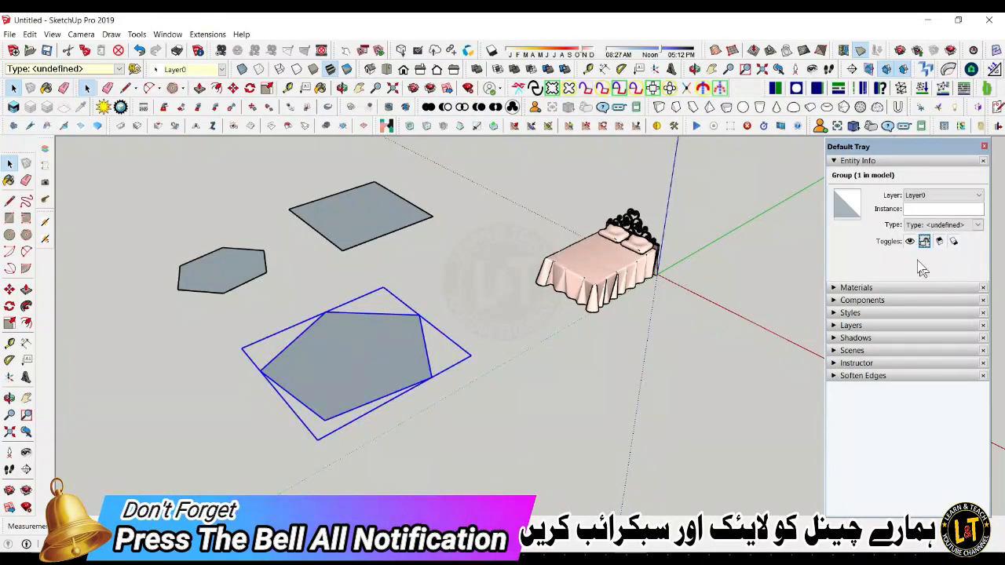
Step: Paint the pentagon group with the Marc_Skin material, changing that material's colour to red
{"action": "left_click", "coordinate": [848, 205]}
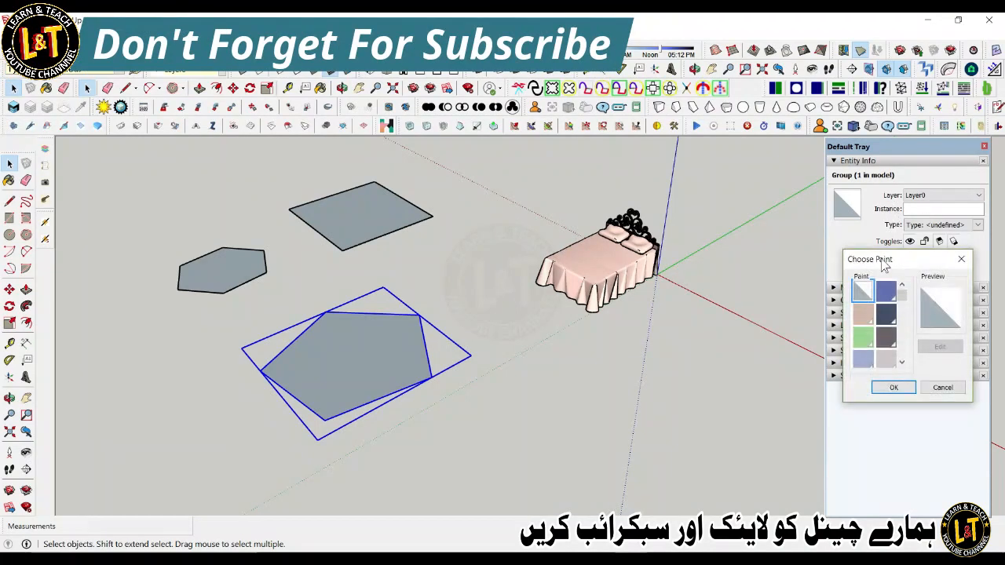
{"action": "left_click_drag", "start_coordinate": [885, 265], "coordinate": [791, 265]}
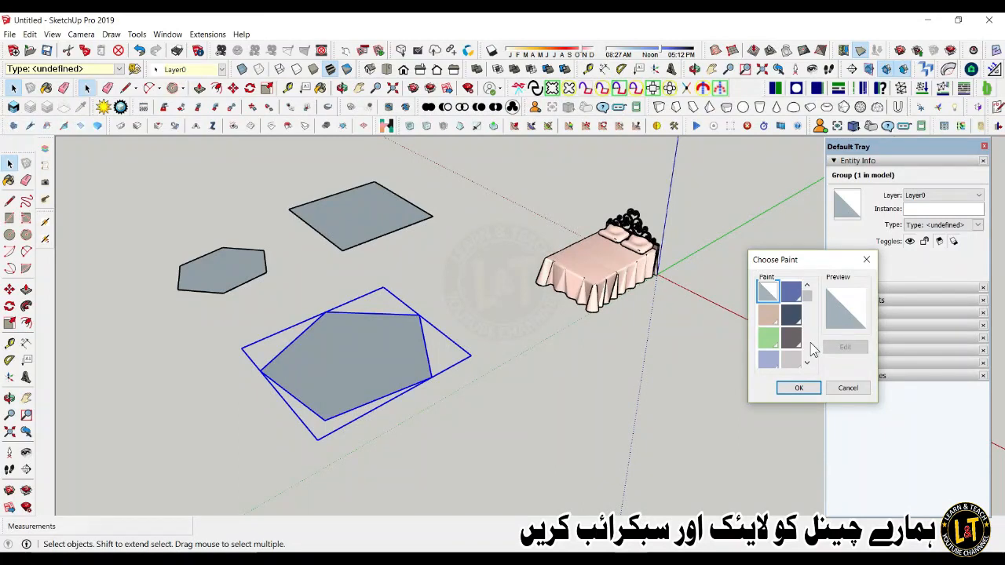
{"action": "left_click", "coordinate": [768, 314]}
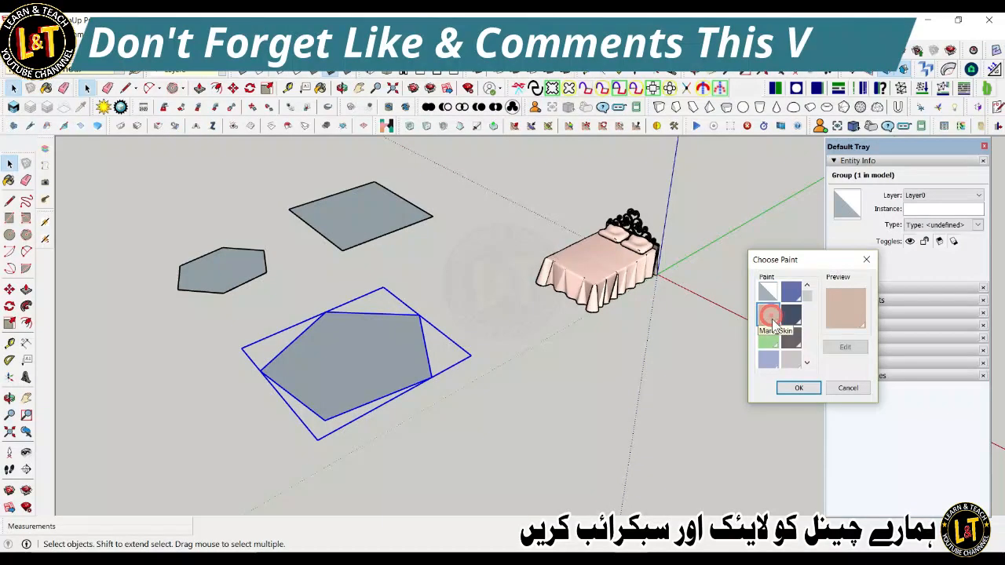
{"action": "left_click", "coordinate": [828, 347]}
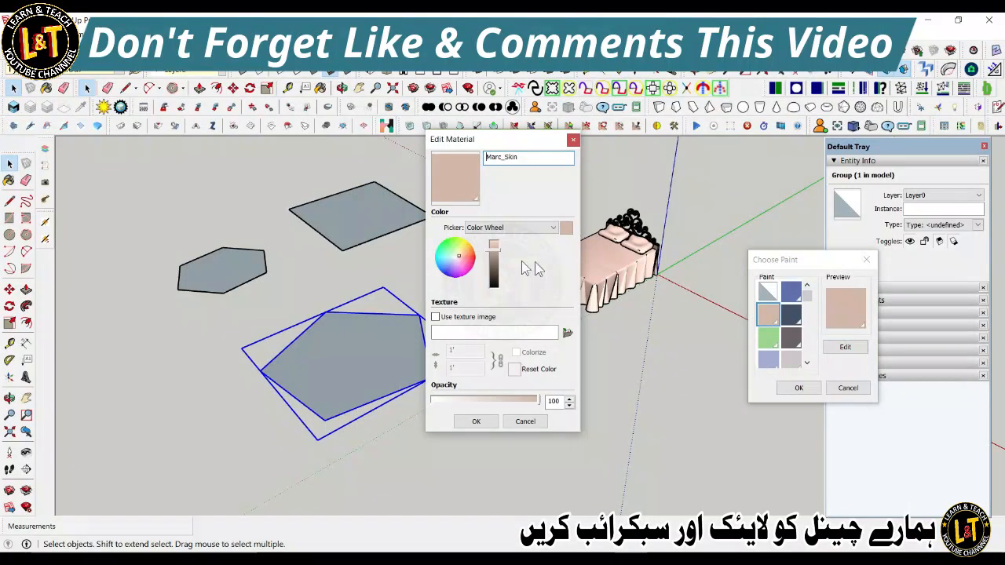
{"action": "left_click", "coordinate": [472, 263]}
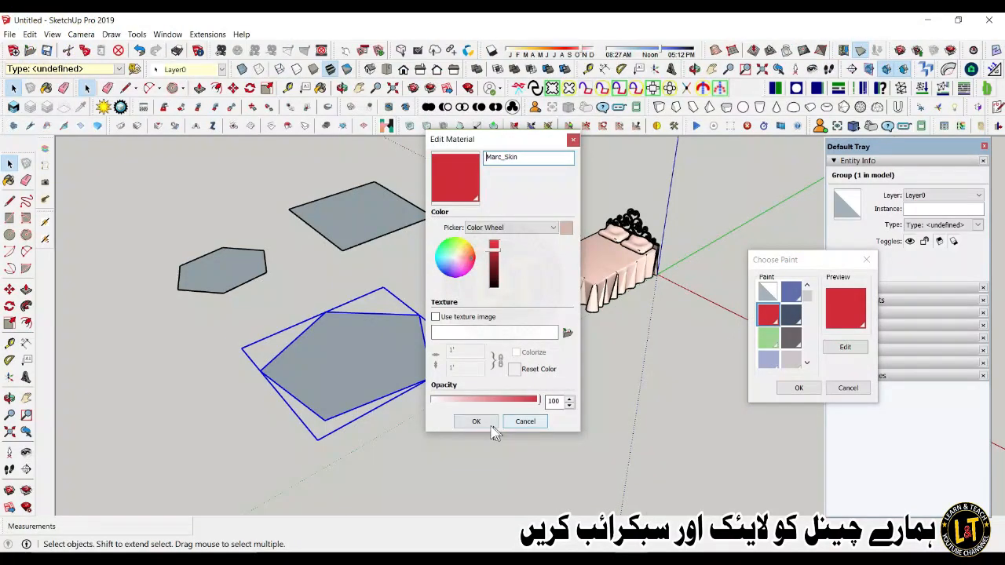
{"action": "left_click", "coordinate": [487, 424]}
{"action": "left_click", "coordinate": [797, 389]}
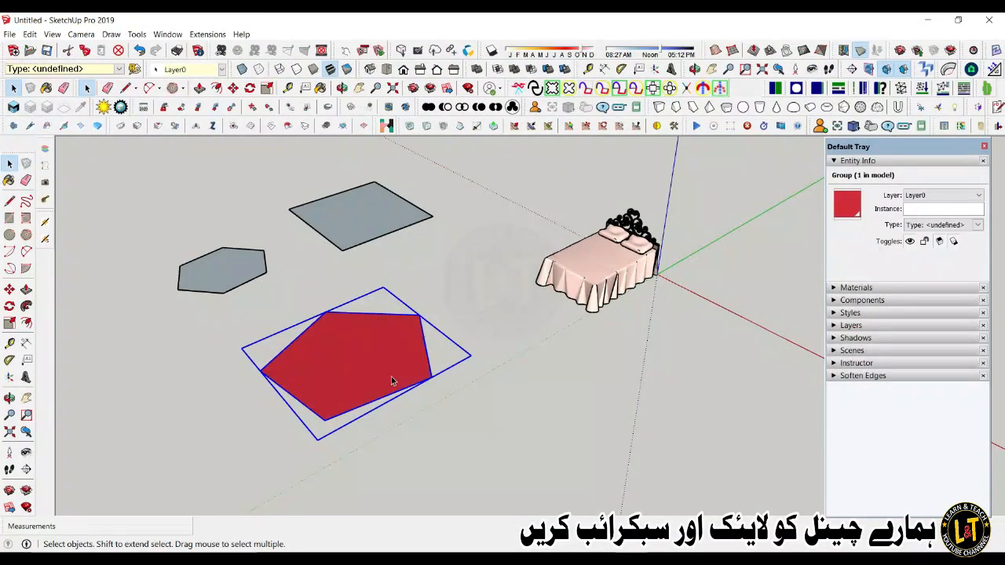
Step: Draw a six-sided polygon with an inscribed radius of about 3' 3" in front of the bed
{"action": "left_click", "coordinate": [26, 235]}
{"action": "left_click", "coordinate": [625, 402]}
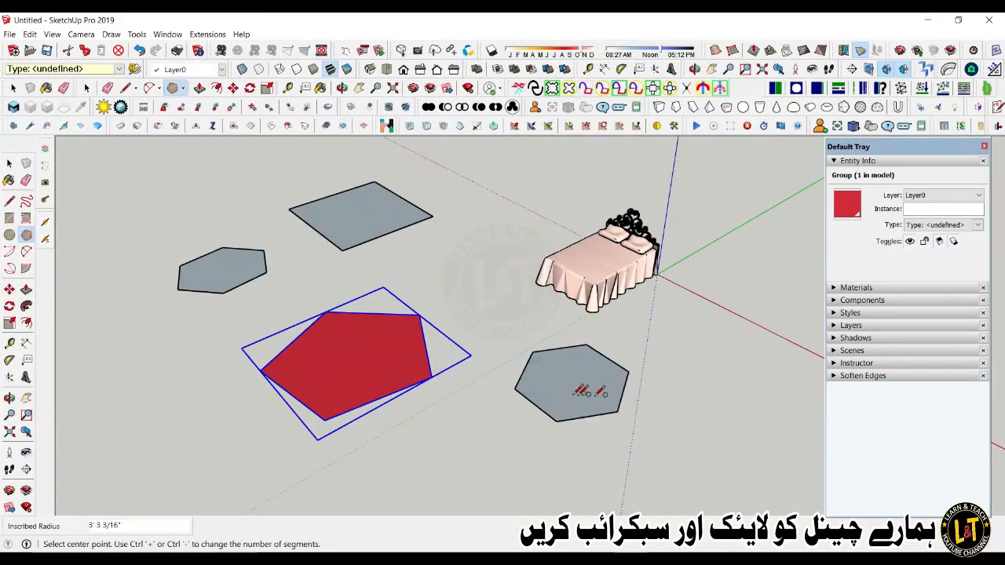
{"action": "key", "text": "space"}
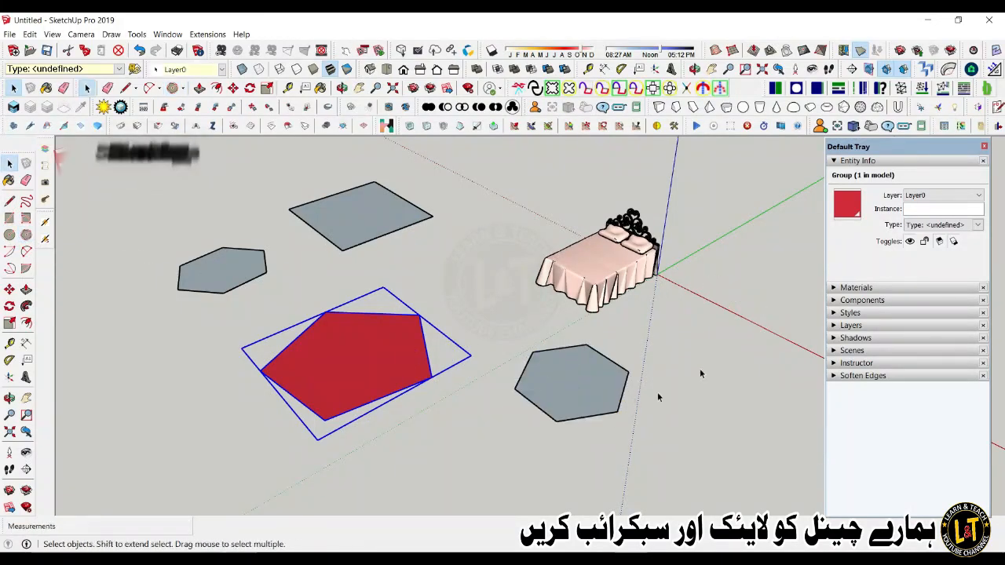
Step: Assign the outline of the hexagon in front of the bed to the Glass layer
{"action": "double_click", "coordinate": [571, 406]}
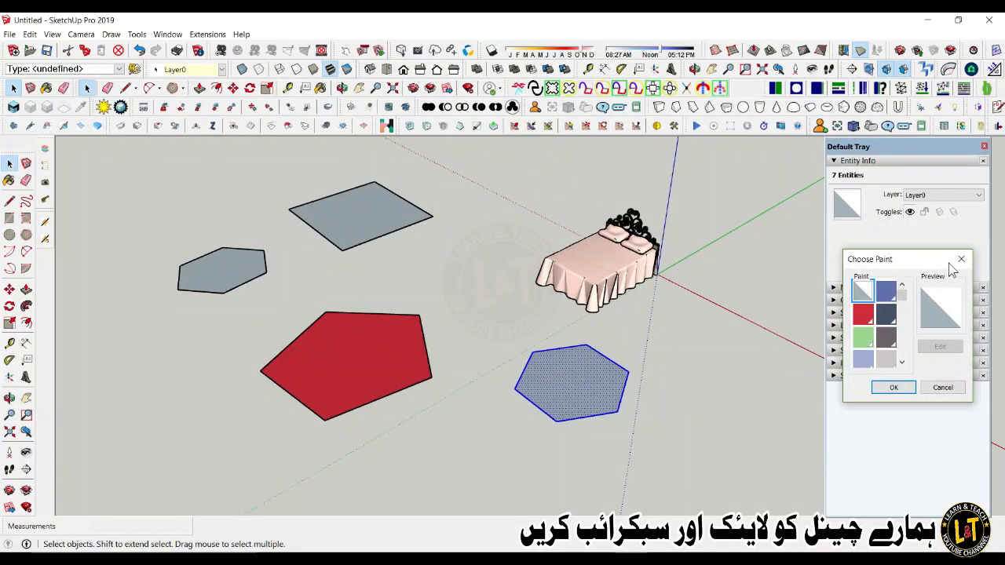
{"action": "left_click", "coordinate": [961, 261]}
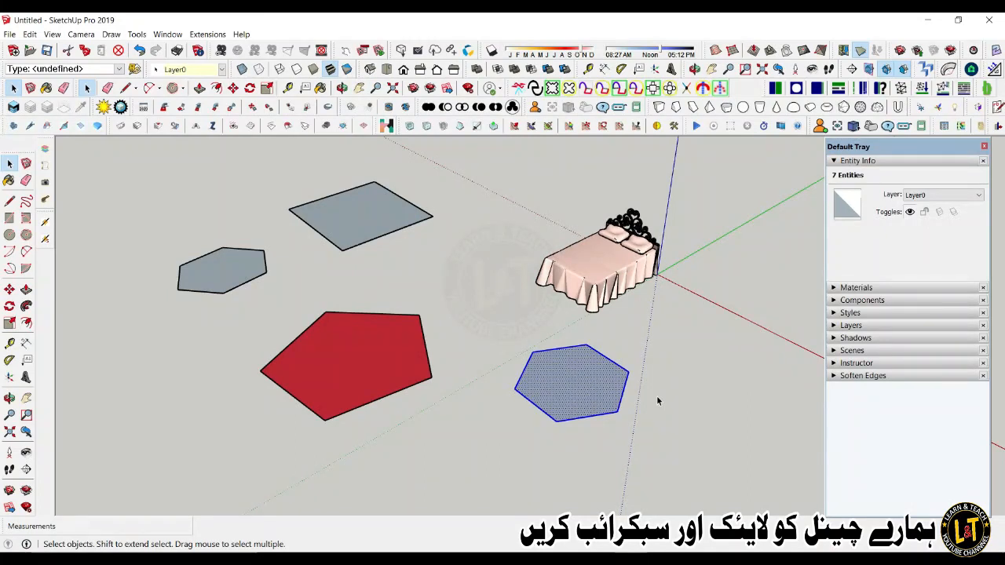
{"action": "left_click", "coordinate": [625, 411]}
{"action": "left_click", "coordinate": [621, 408]}
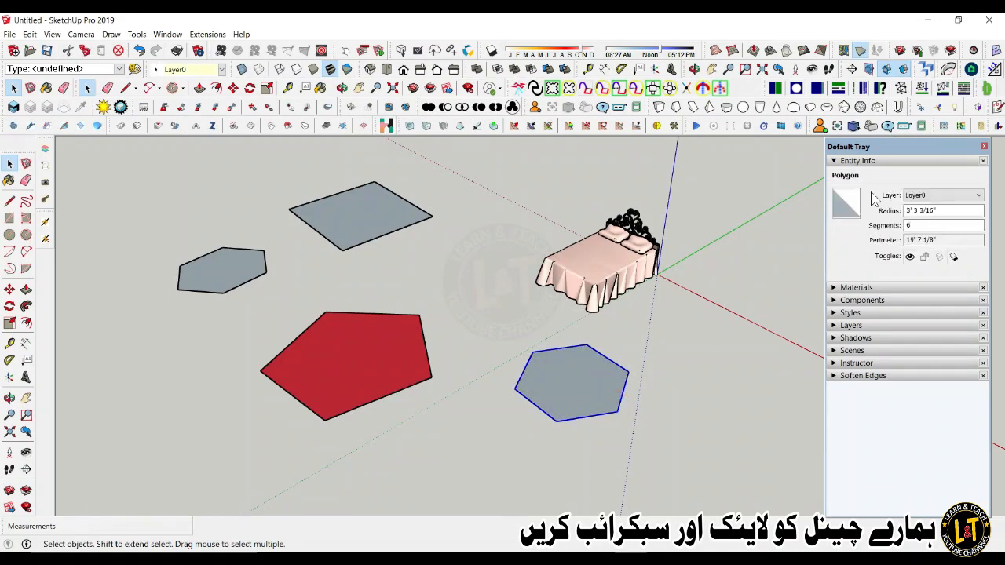
{"action": "left_click", "coordinate": [933, 197]}
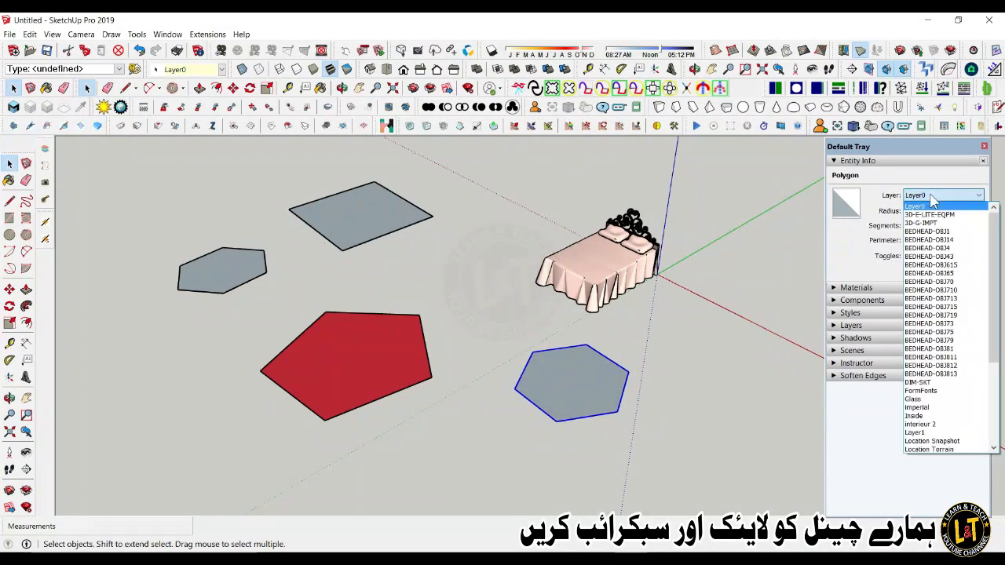
{"action": "left_click", "coordinate": [942, 400]}
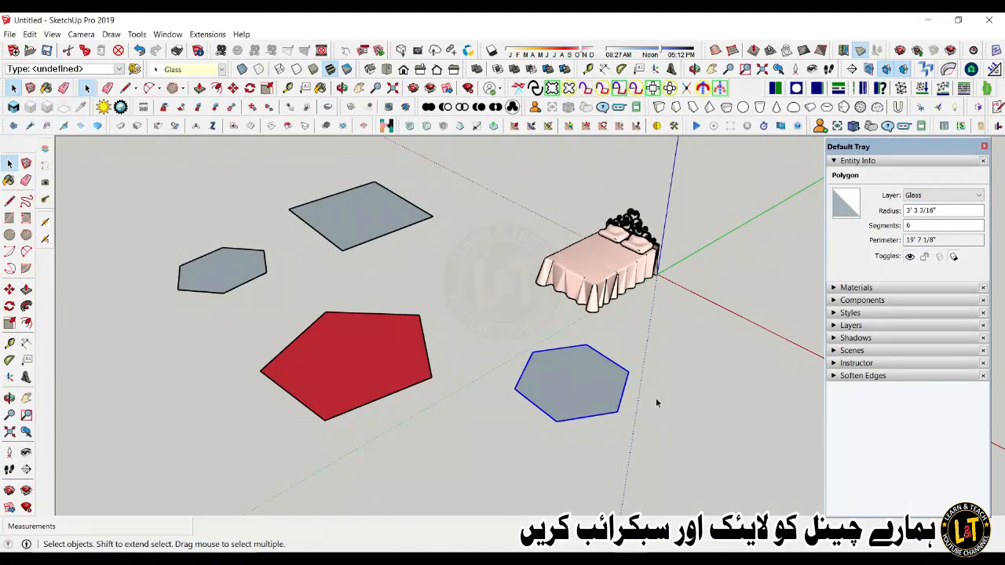
Step: Switch from the entity properties to the materials browser and look through its list of material libraries
{"action": "left_click", "coordinate": [845, 162]}
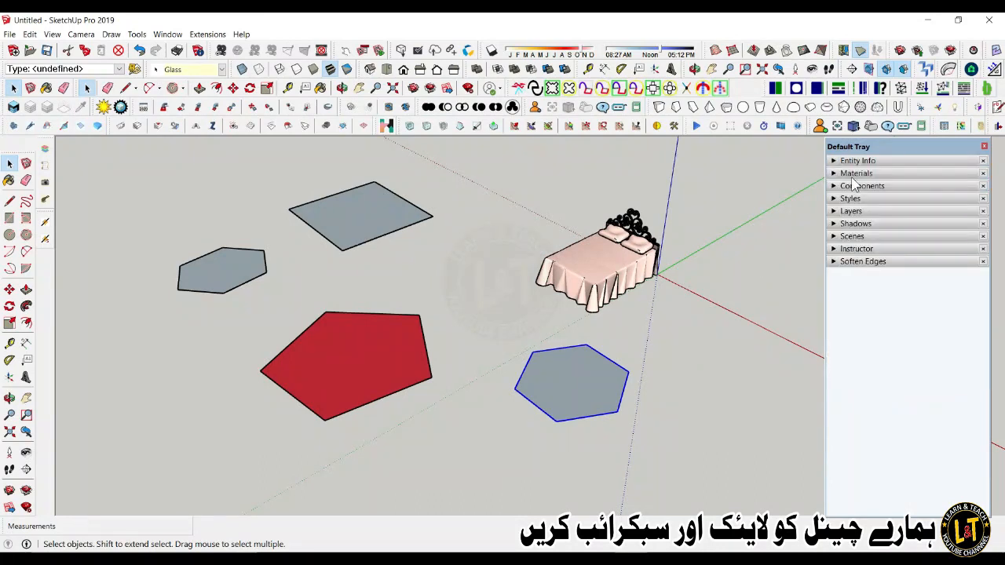
{"action": "left_click", "coordinate": [856, 174]}
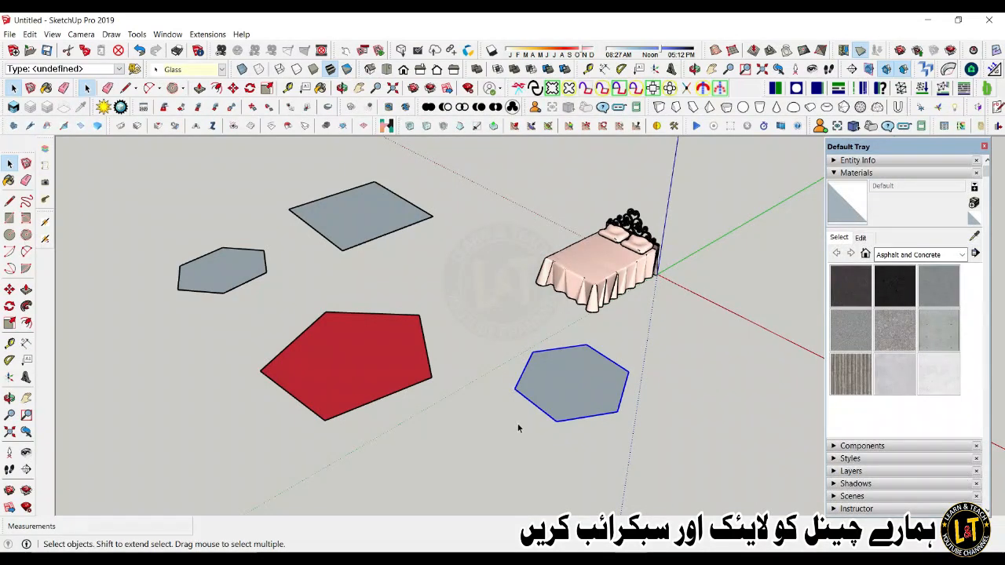
{"action": "left_click_drag", "start_coordinate": [154, 202], "coordinate": [515, 418]}
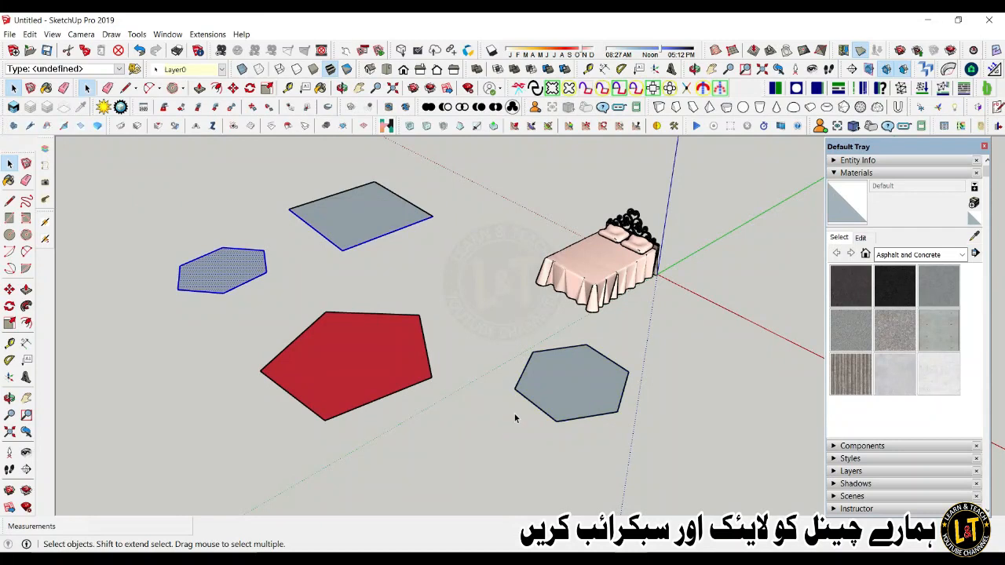
{"action": "left_click", "coordinate": [470, 419]}
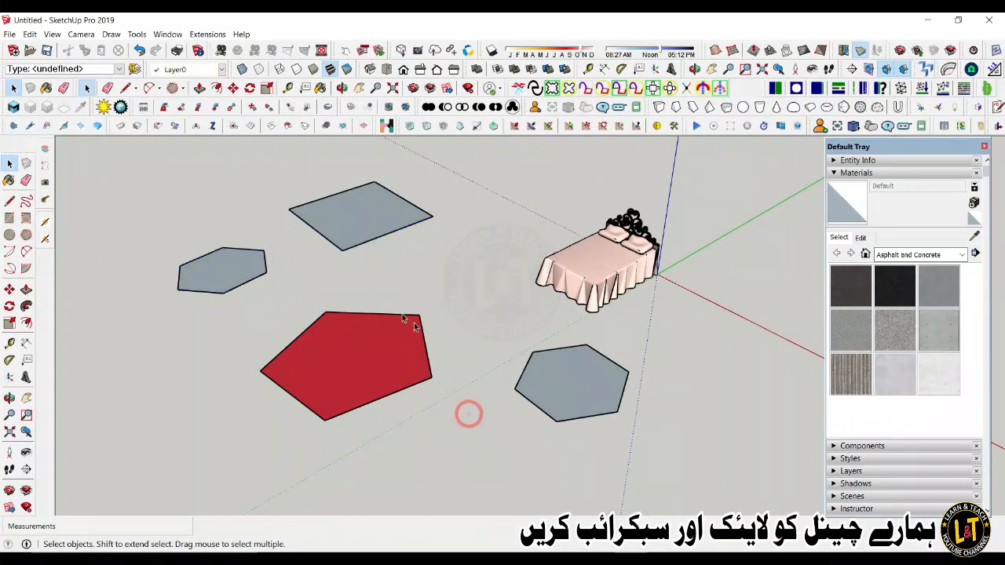
{"action": "scroll", "coordinate": [354, 270], "scroll_direction": "down", "scroll_amount": 2}
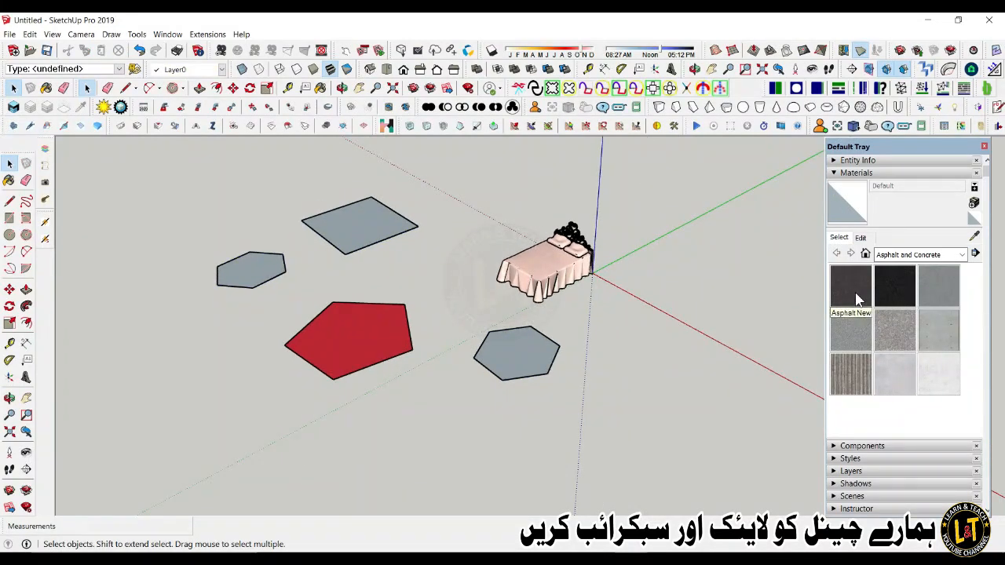
{"action": "middle_click_drag", "start_coordinate": [649, 366], "coordinate": [683, 369]}
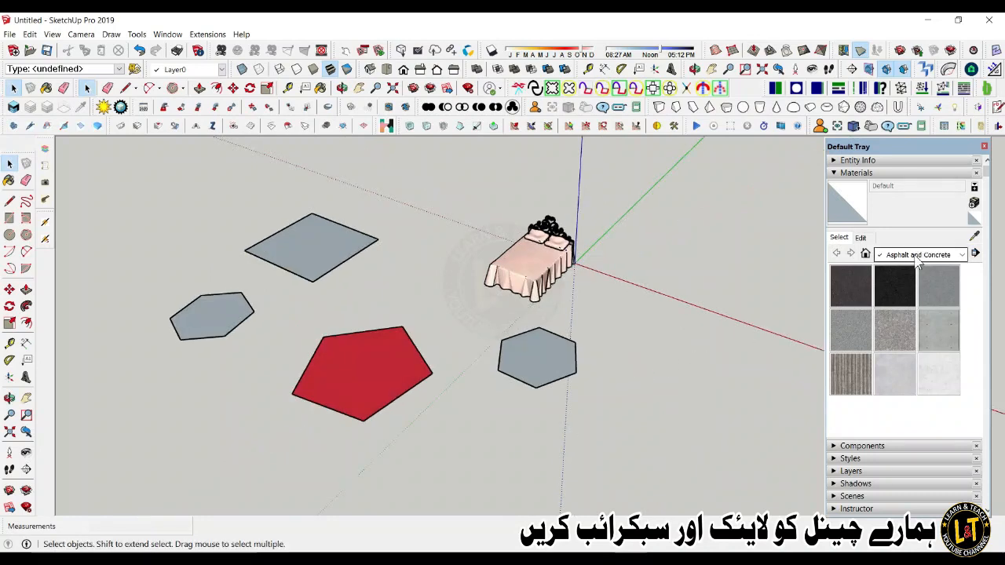
{"action": "left_click", "coordinate": [917, 255]}
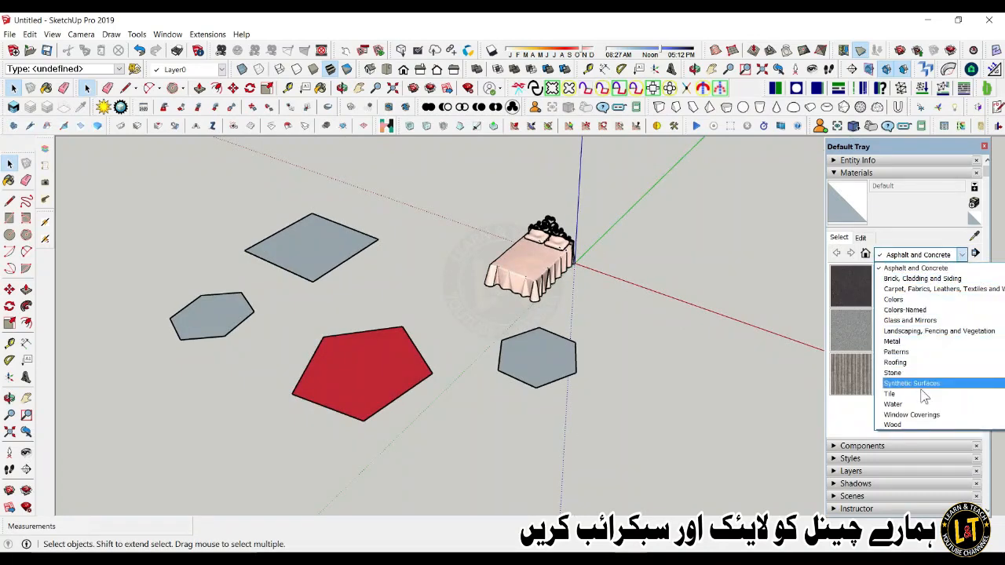
{"action": "left_click", "coordinate": [940, 194]}
{"action": "left_click", "coordinate": [974, 188]}
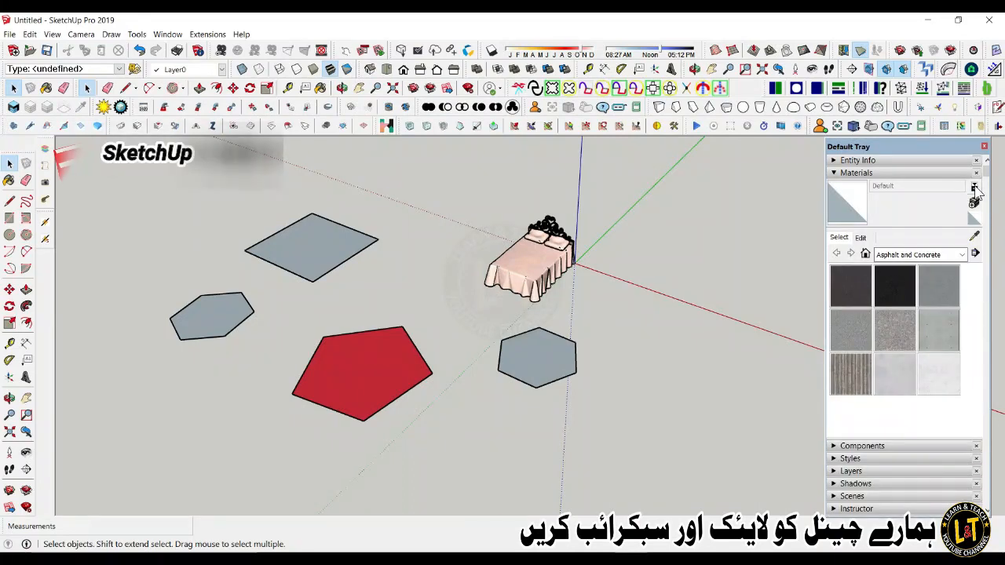
{"action": "left_click", "coordinate": [974, 189]}
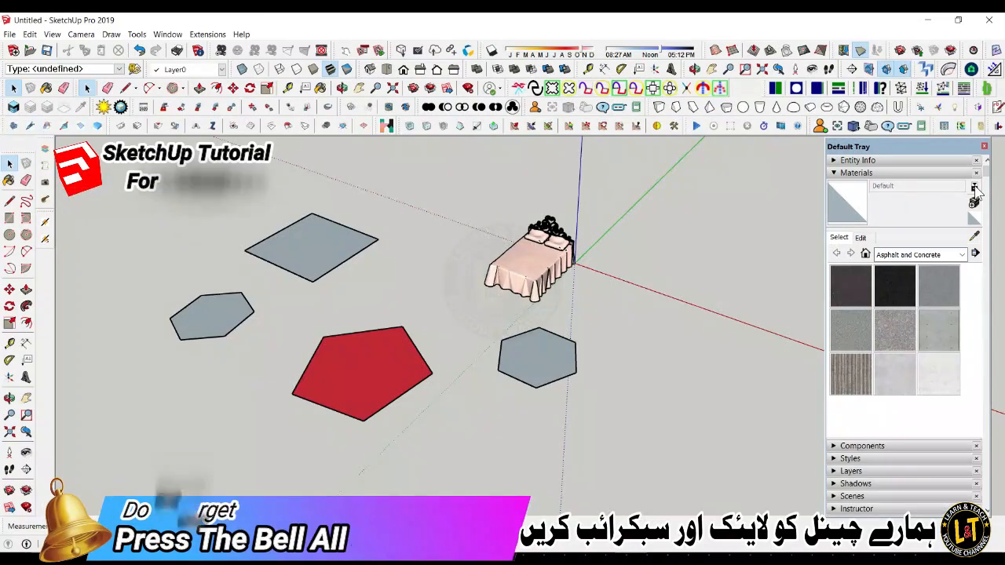
{"action": "left_click", "coordinate": [974, 189]}
{"action": "left_click", "coordinate": [974, 189]}
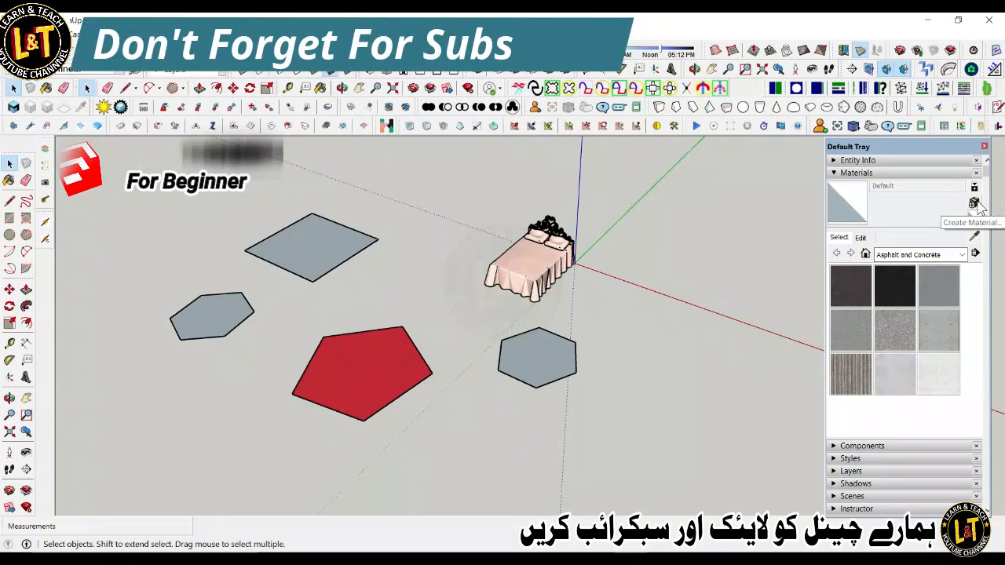
Step: Start creating a new material and set its colour to light red
{"action": "left_click", "coordinate": [975, 204]}
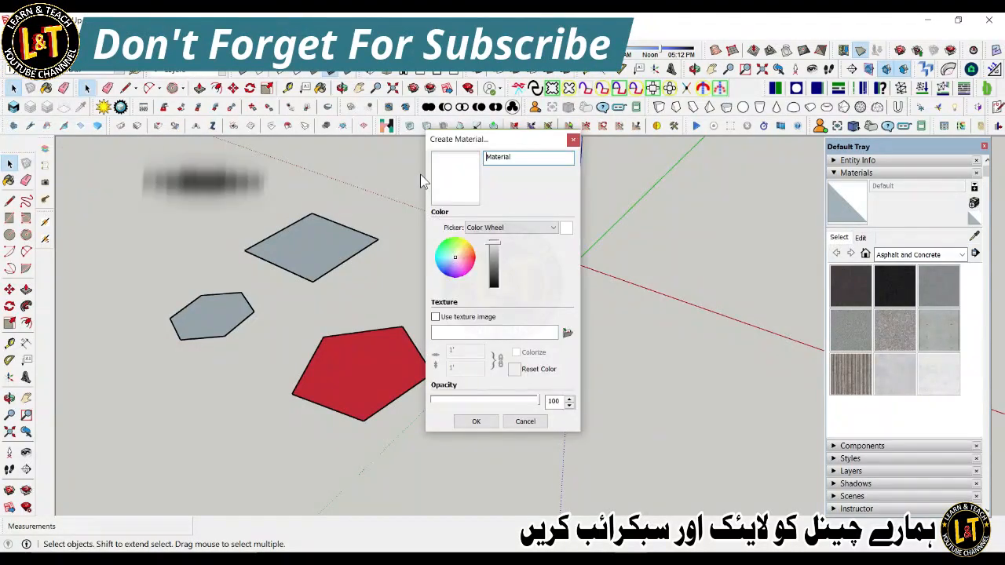
{"action": "left_click", "coordinate": [462, 260]}
{"action": "left_click_drag", "start_coordinate": [462, 261], "coordinate": [466, 263]}
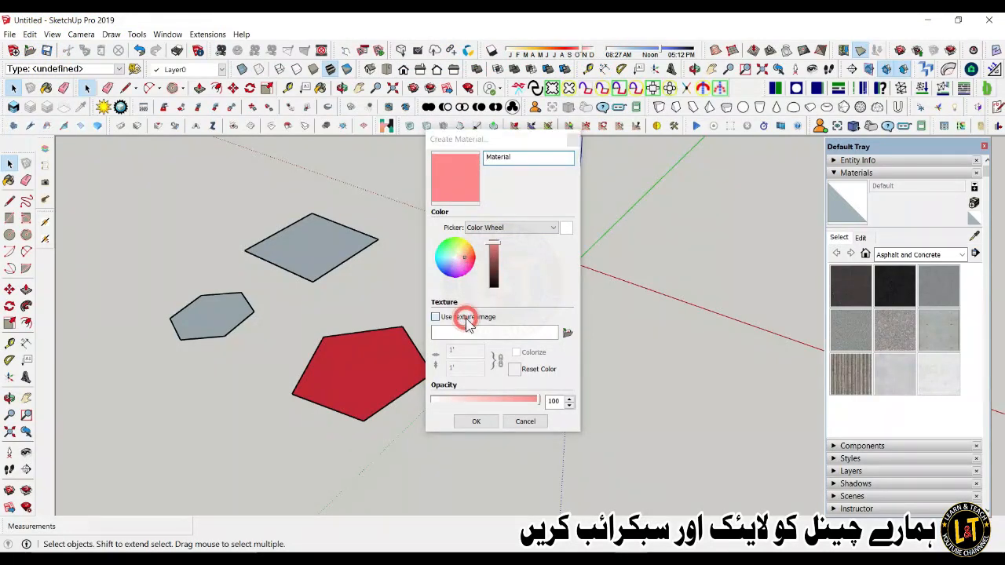
Step: Enable a texture image for the new material and browse drive E to the Material Pic folder inside TAXTURE PICTURE 2020
{"action": "left_click", "coordinate": [449, 318]}
{"action": "left_click", "coordinate": [438, 258]}
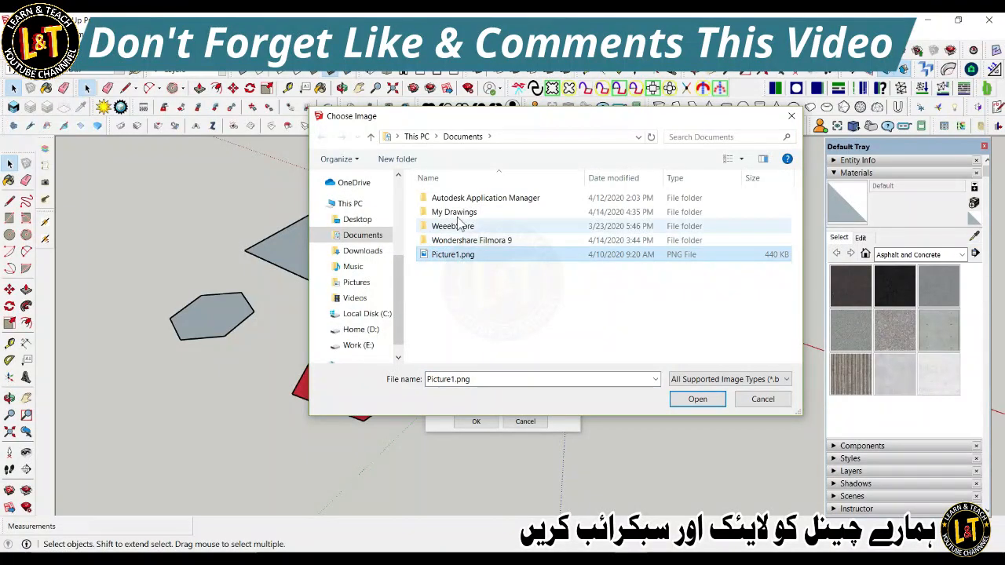
{"action": "left_click", "coordinate": [364, 351]}
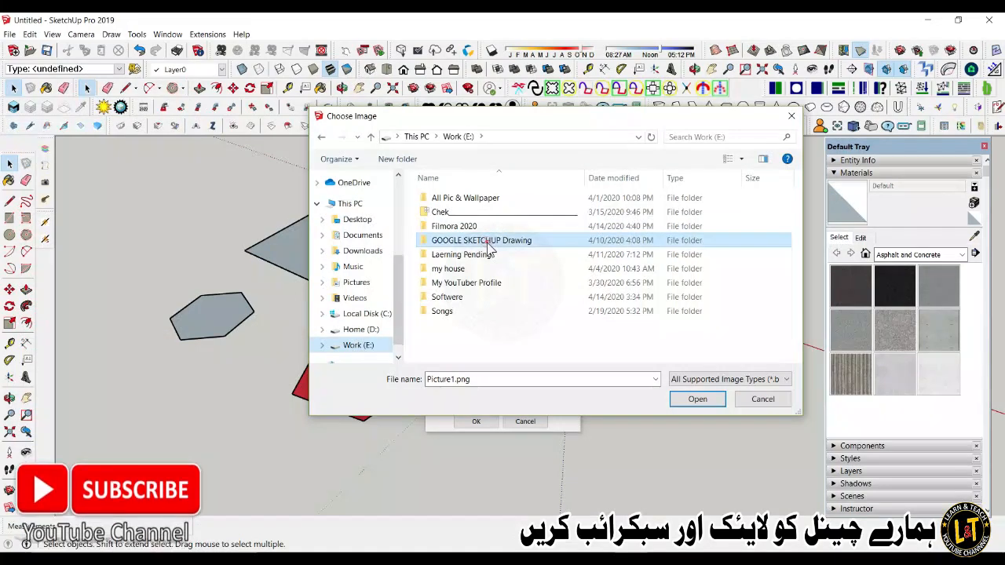
{"action": "double_click", "coordinate": [481, 241]}
{"action": "double_click", "coordinate": [465, 212]}
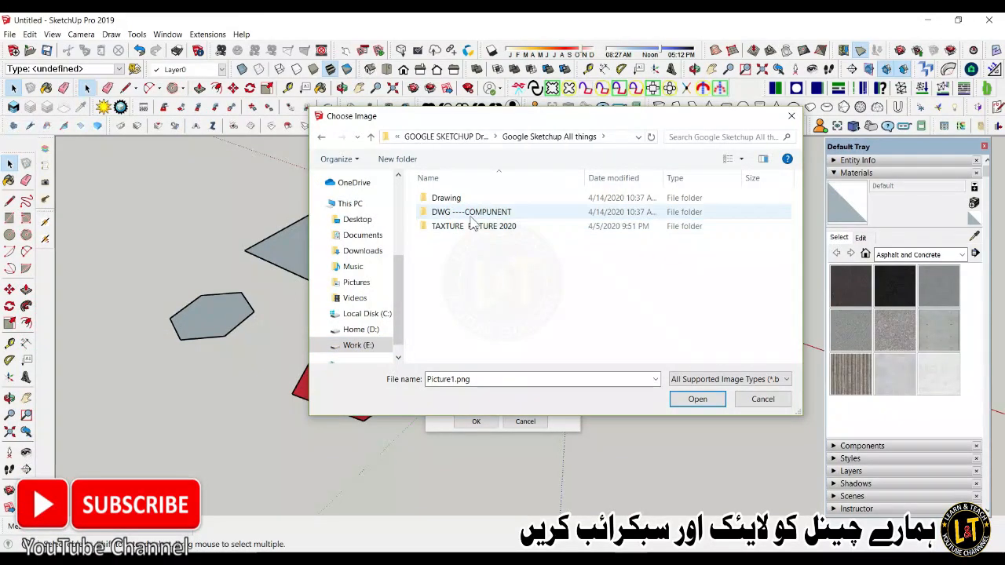
{"action": "double_click", "coordinate": [478, 228]}
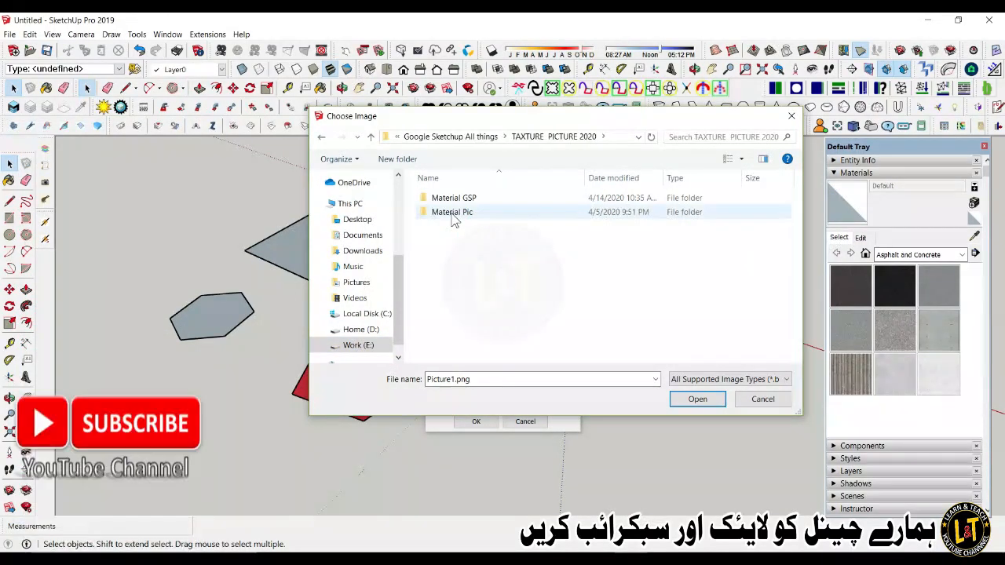
{"action": "double_click", "coordinate": [452, 214]}
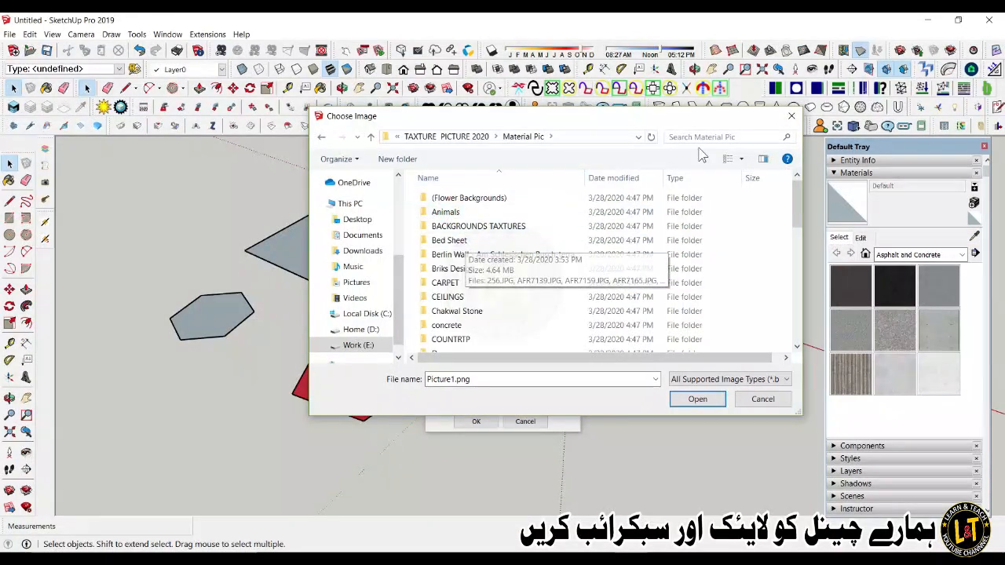
Step: Try the preview pane in the image chooser and display the folder contents as large thumbnails
{"action": "left_click", "coordinate": [762, 160]}
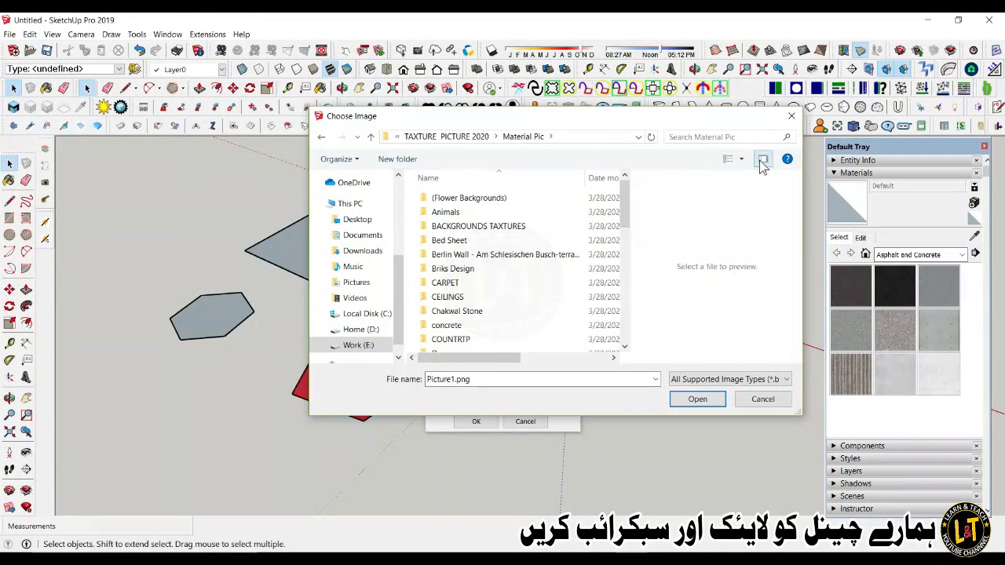
{"action": "left_click", "coordinate": [762, 161]}
{"action": "left_click", "coordinate": [763, 161]}
{"action": "left_click", "coordinate": [762, 161]}
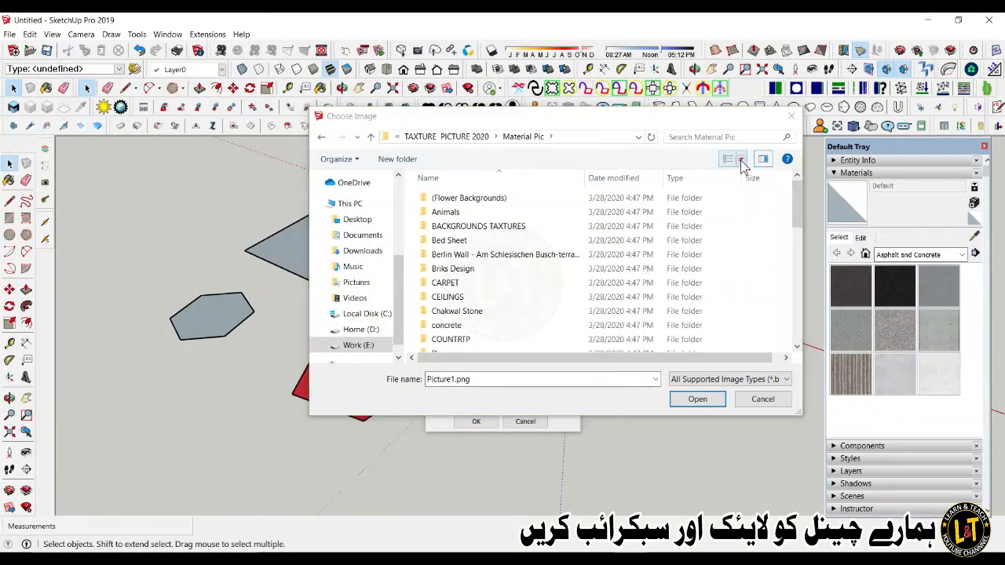
{"action": "left_click", "coordinate": [741, 160]}
{"action": "left_click", "coordinate": [774, 76]}
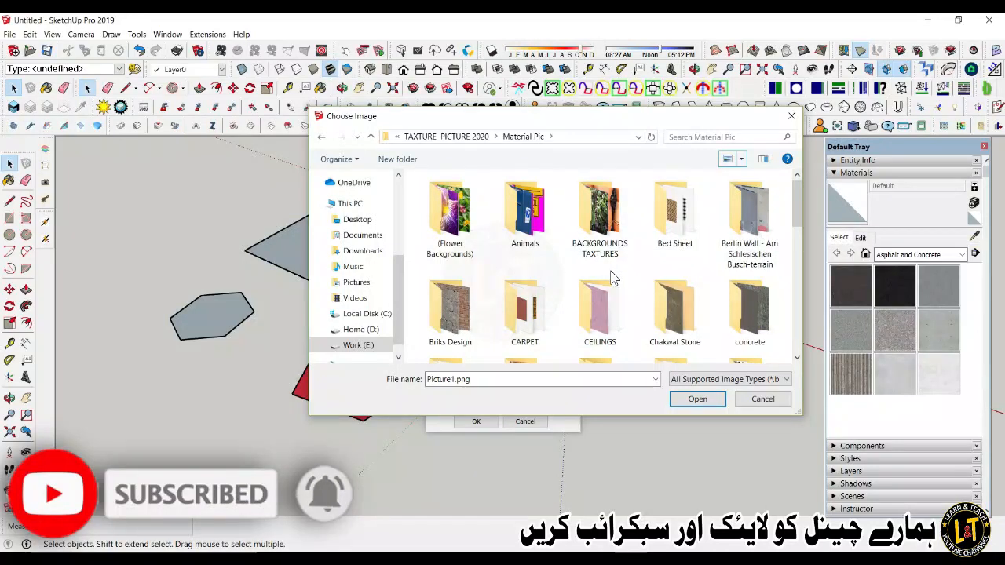
Step: Load blushthistle.jpg from the CARPET folder as the new material's texture image
{"action": "scroll", "coordinate": [599, 289], "scroll_direction": "down", "scroll_amount": 2}
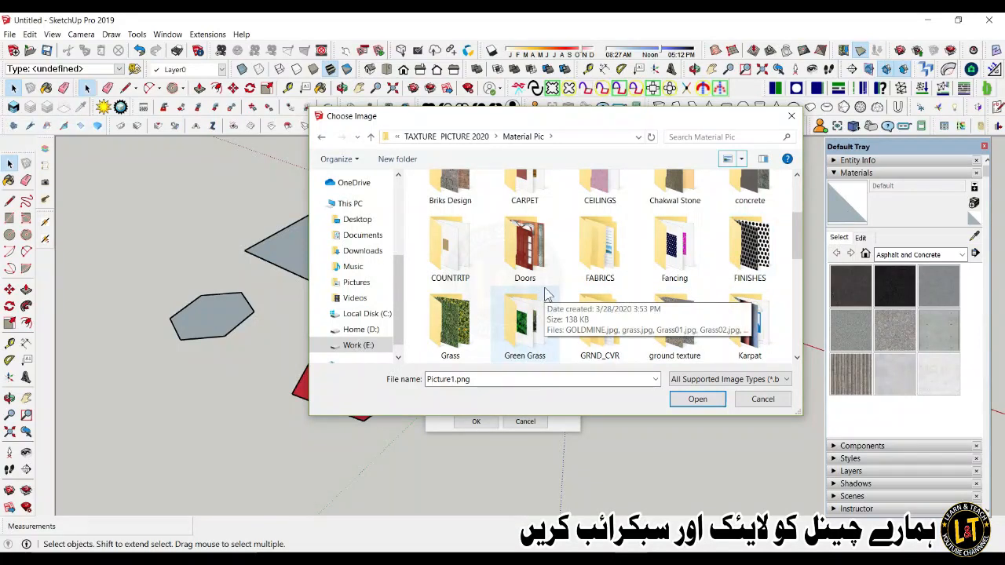
{"action": "double_click", "coordinate": [526, 193]}
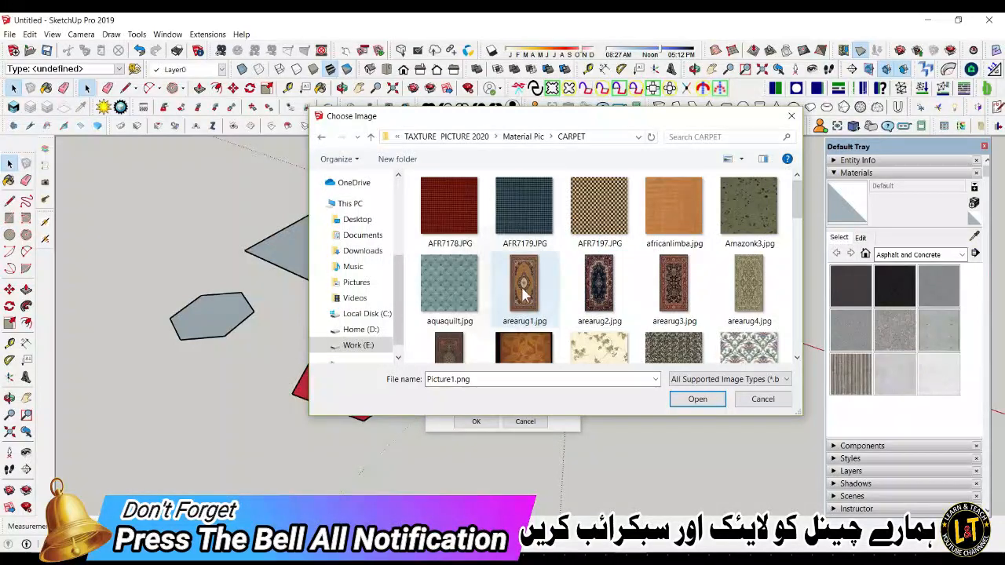
{"action": "left_click", "coordinate": [451, 286]}
{"action": "left_click", "coordinate": [671, 286]}
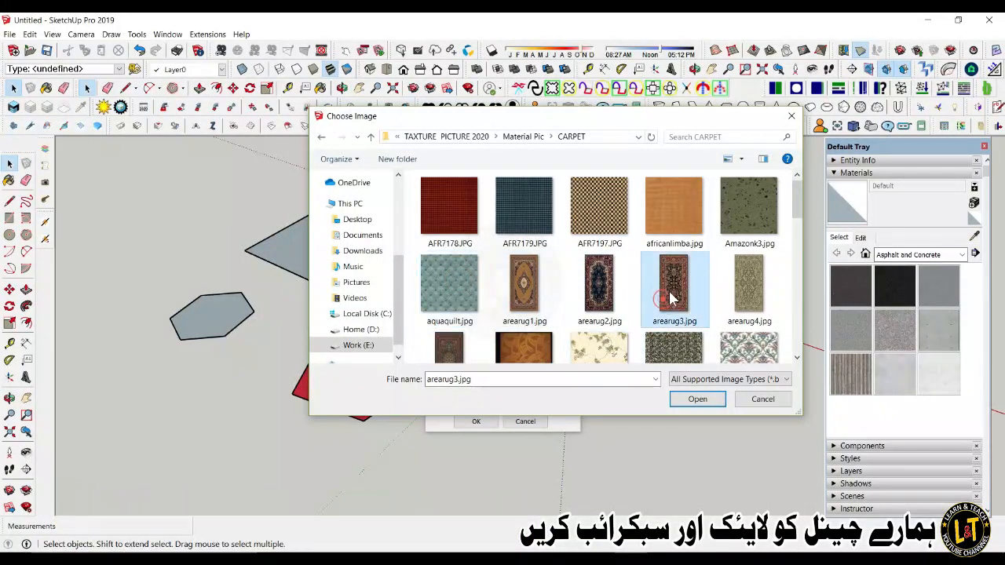
{"action": "left_click", "coordinate": [742, 349]}
{"action": "left_click", "coordinate": [697, 399]}
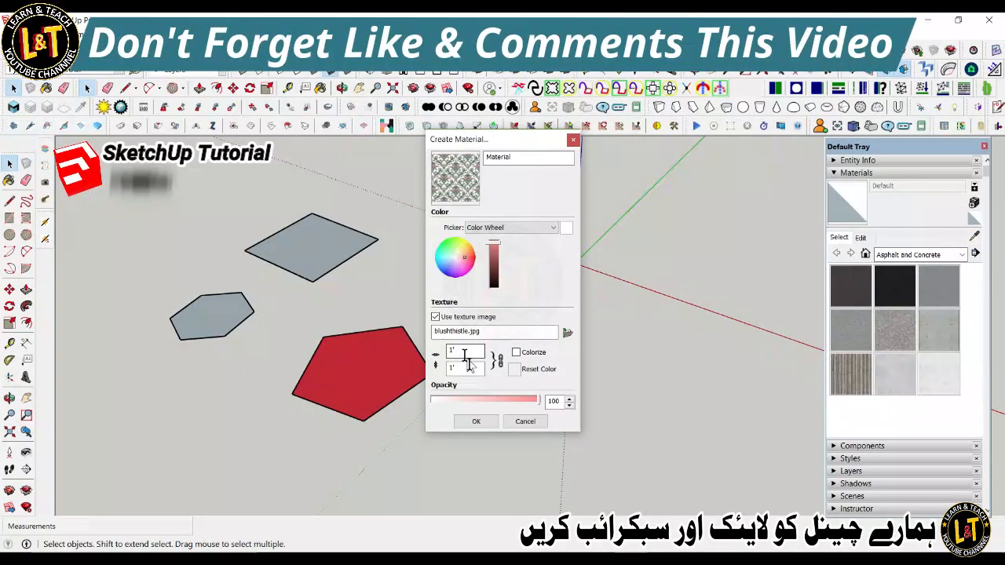
Step: Go through the colour picker, texture size and opacity settings, leaving opacity at 100, and create the material
{"action": "left_click", "coordinate": [493, 227]}
{"action": "left_click", "coordinate": [497, 233]}
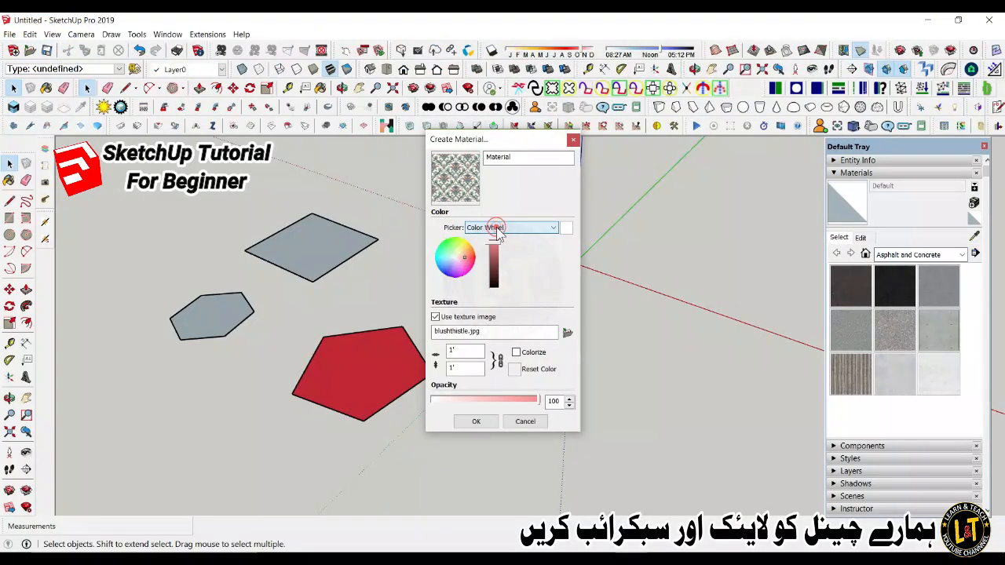
{"action": "left_click", "coordinate": [452, 333]}
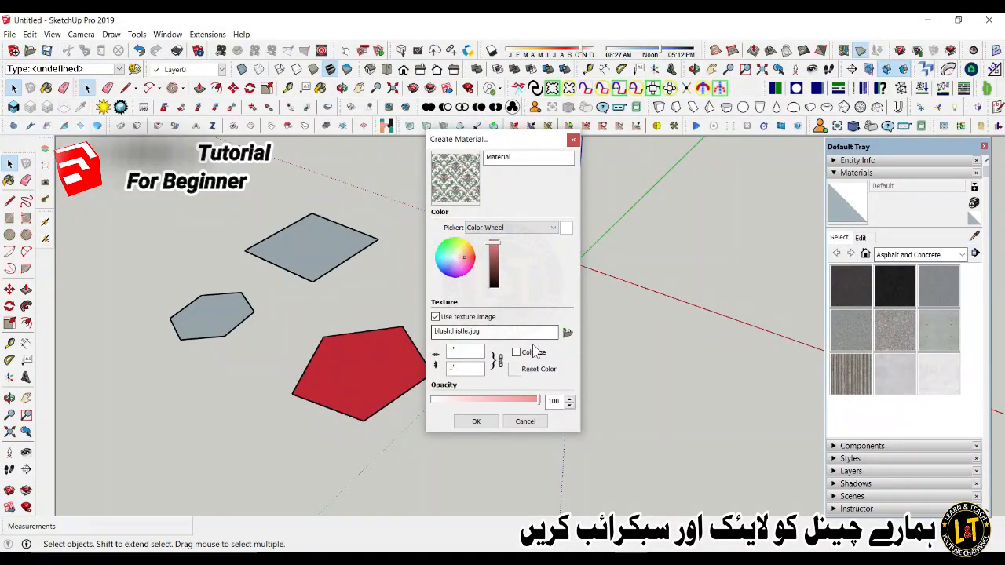
{"action": "double_click", "coordinate": [469, 355]}
{"action": "double_click", "coordinate": [456, 365]}
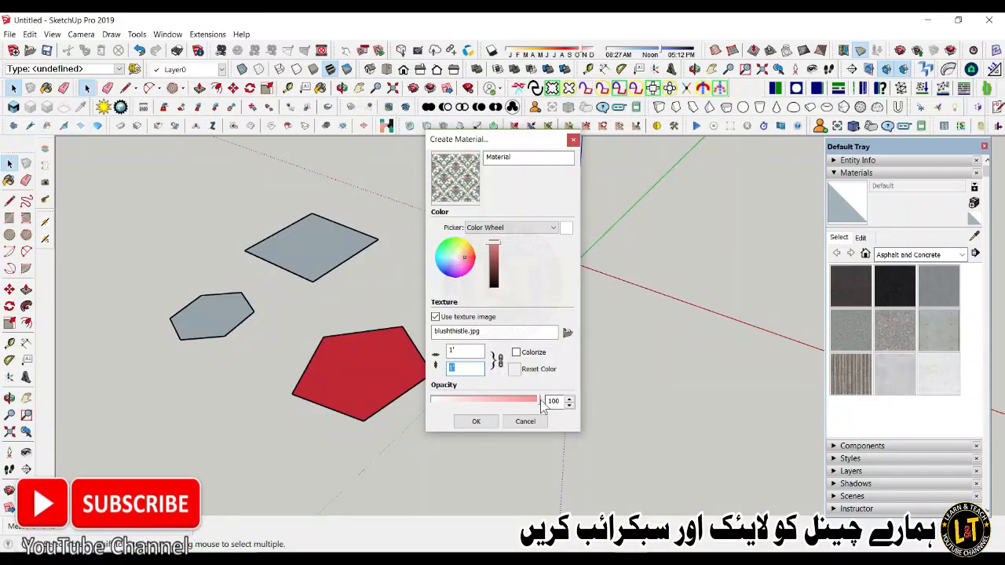
{"action": "left_click_drag", "start_coordinate": [514, 405], "coordinate": [541, 406]}
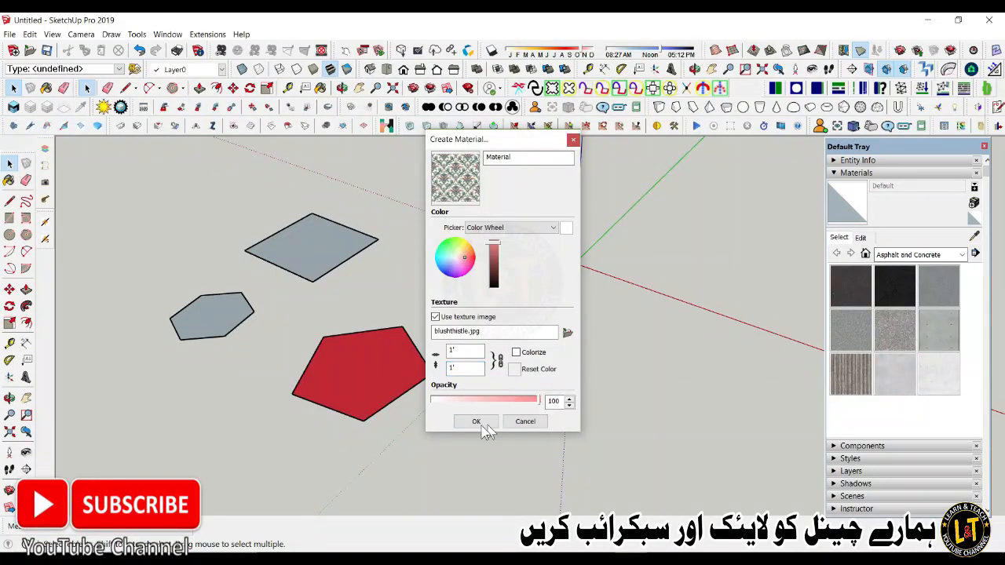
{"action": "left_click", "coordinate": [477, 422]}
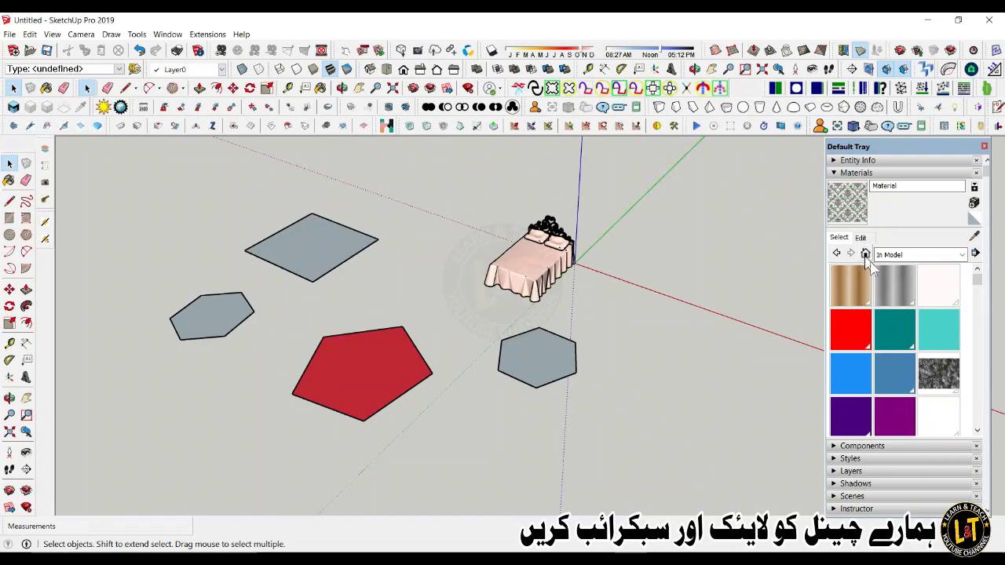
Step: Paint the hexagon in front of the bed with the 0107_water material from the model and inspect its texture up close
{"action": "left_click", "coordinate": [946, 390]}
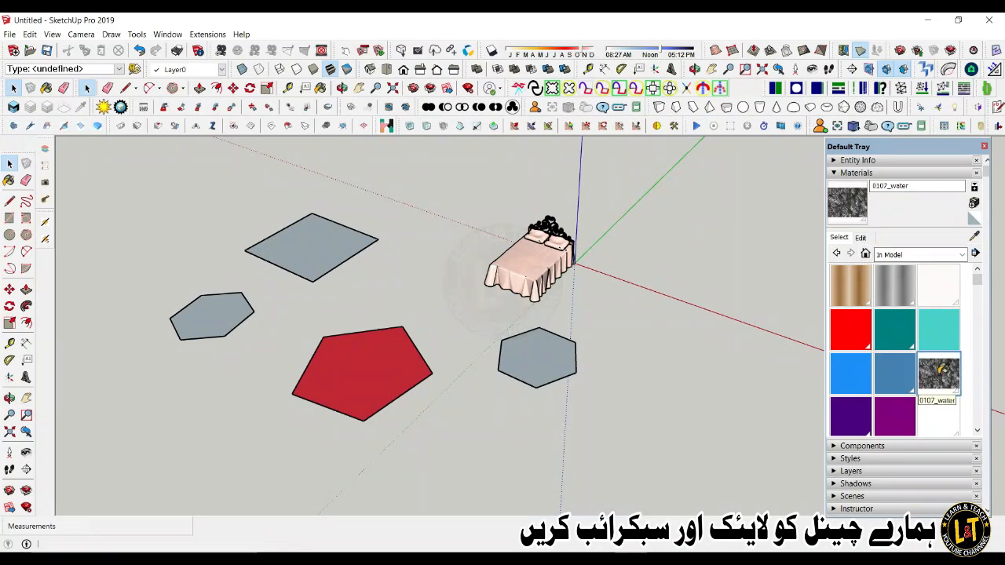
{"action": "left_click", "coordinate": [574, 361]}
{"action": "scroll", "coordinate": [561, 357], "scroll_direction": "up", "scroll_amount": 10}
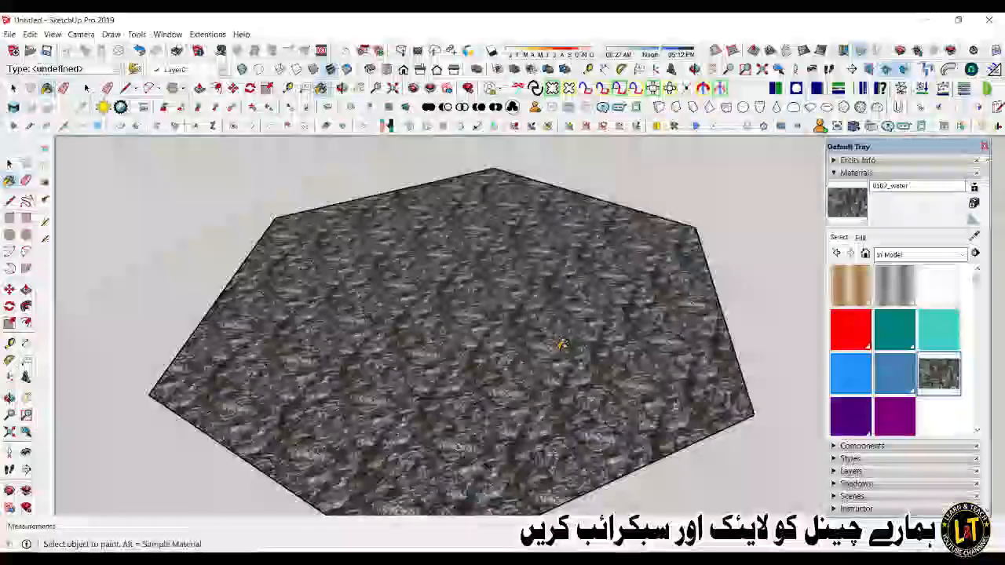
{"action": "scroll", "coordinate": [562, 344], "scroll_direction": "up", "scroll_amount": 3}
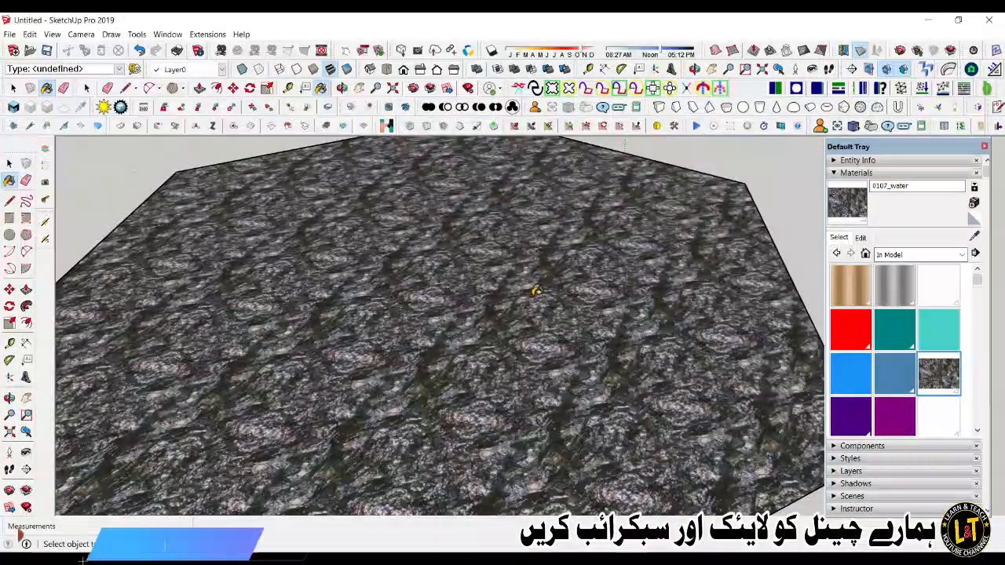
{"action": "scroll", "coordinate": [535, 291], "scroll_direction": "down", "scroll_amount": 10}
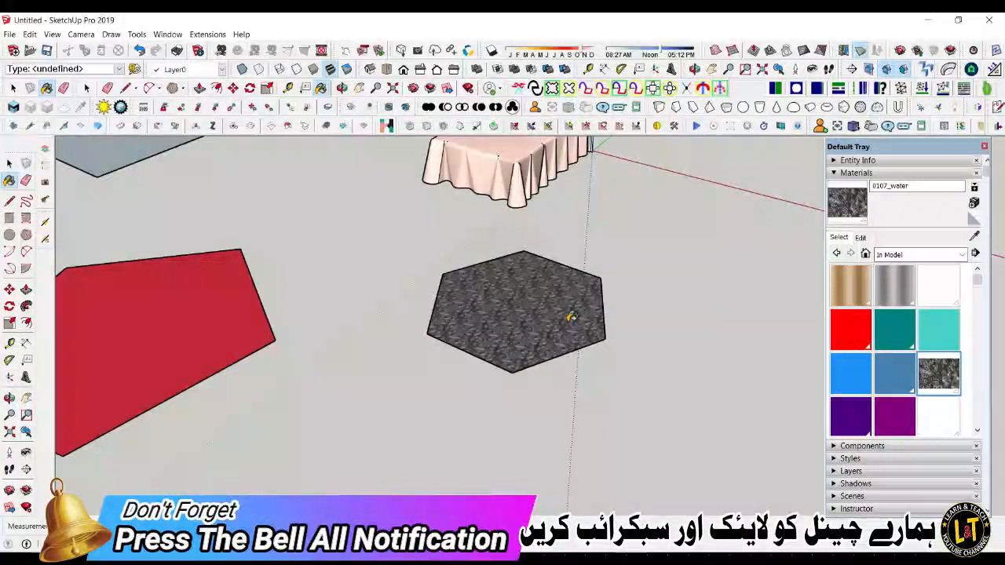
{"action": "scroll", "coordinate": [571, 318], "scroll_direction": "down", "scroll_amount": 4}
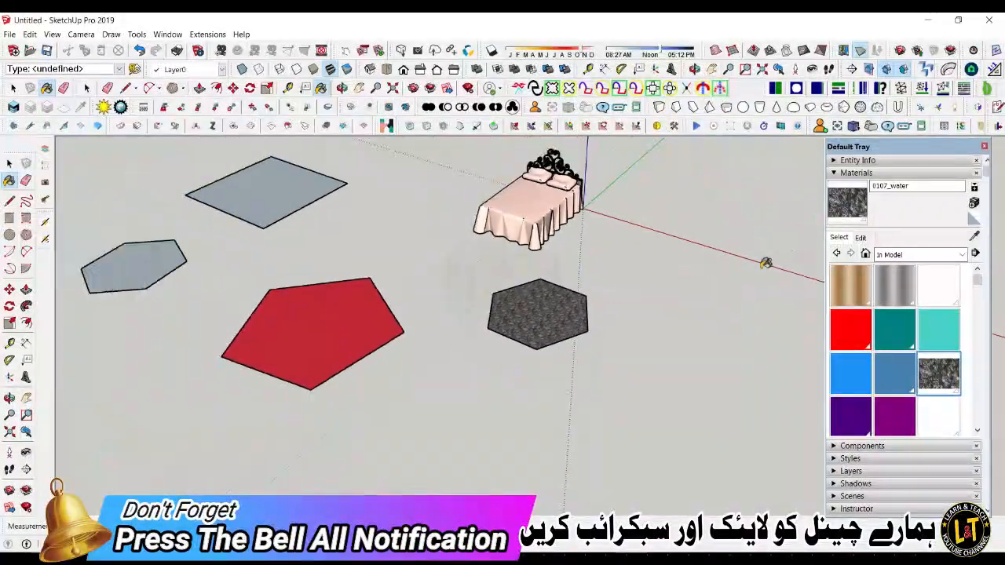
Step: Sample the red pentagon's material, paint the hexagon in front of the bed with it, and undo the paint
{"action": "left_click", "coordinate": [975, 237]}
{"action": "left_click", "coordinate": [328, 314]}
{"action": "left_click", "coordinate": [539, 311]}
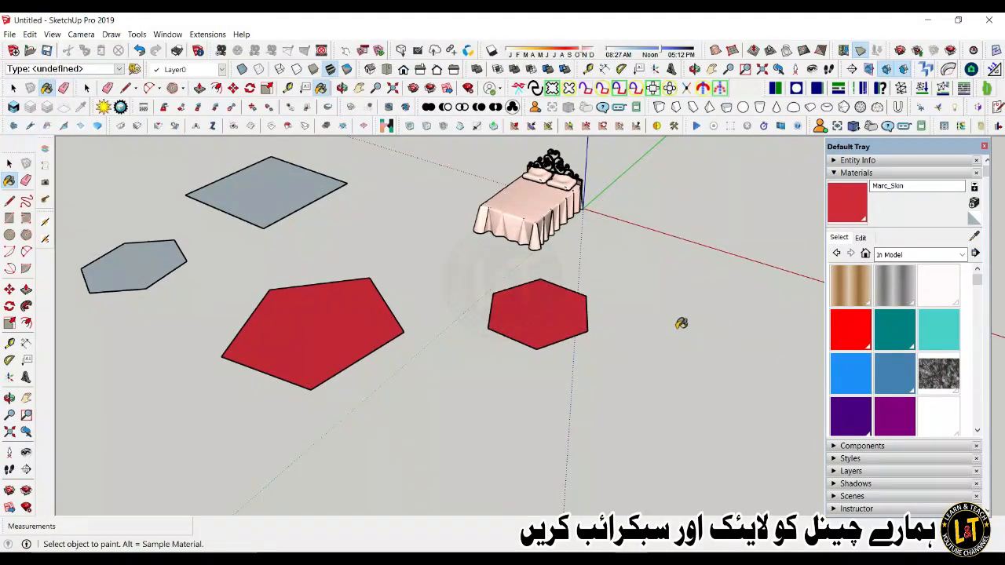
{"action": "key", "text": "ctrl+z"}
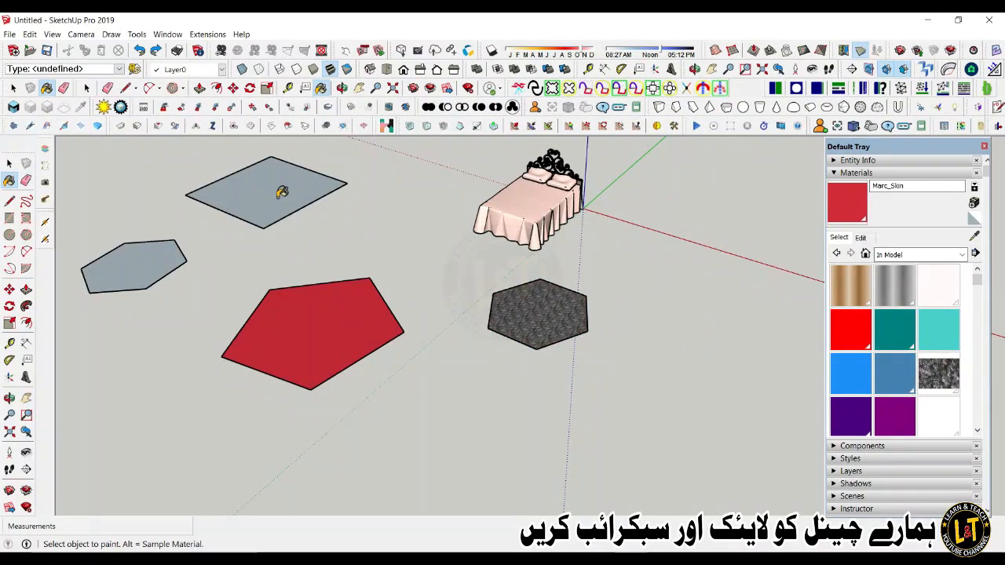
Step: Sample the pink bedspread's material and paint the four-sided shape with it
{"action": "left_click", "coordinate": [974, 237]}
{"action": "left_click", "coordinate": [542, 211]}
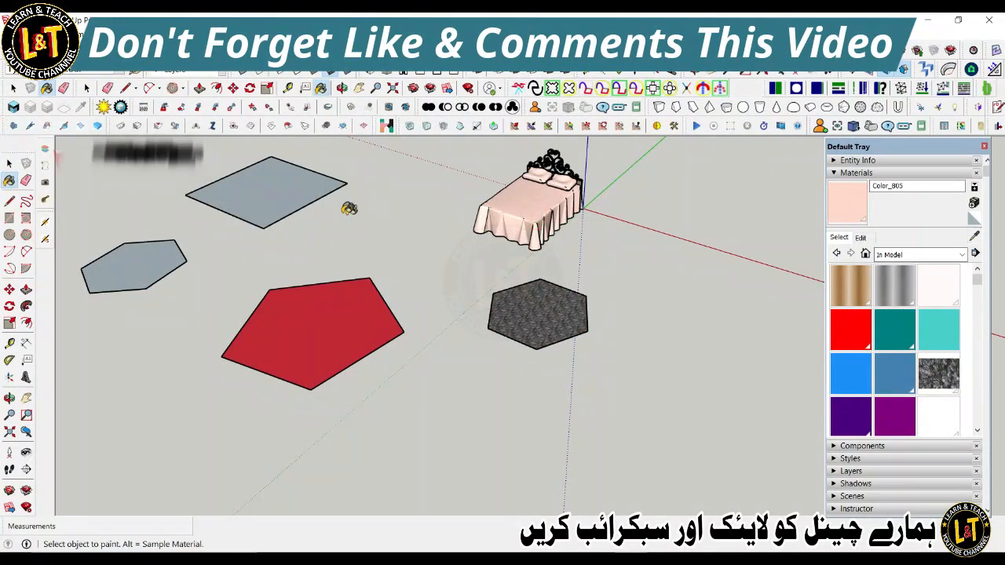
{"action": "left_click", "coordinate": [287, 195]}
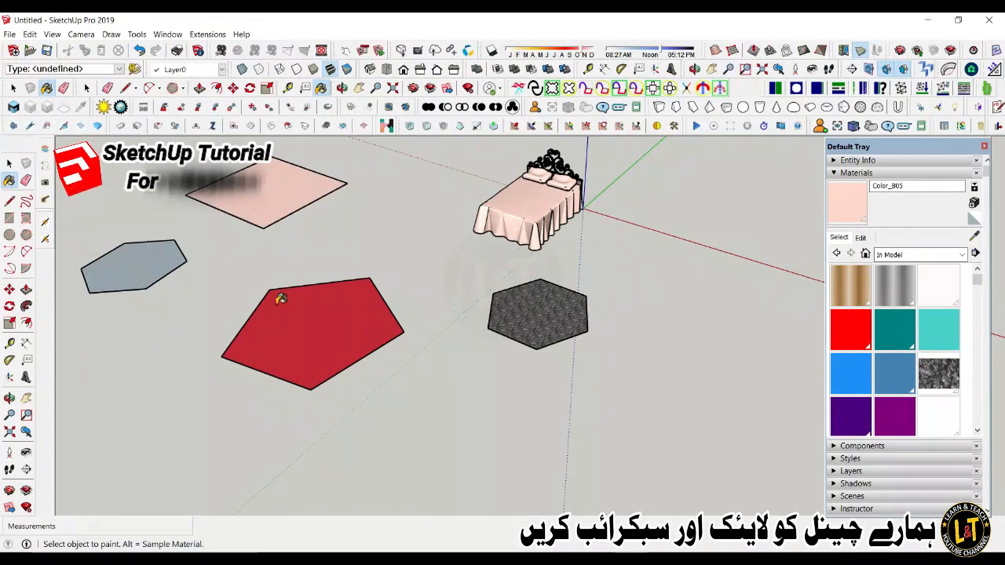
Step: Paint the four-sided shape, the pentagon and the hexagon in front of the bed with Resin Turquoise from the 3d Printing library
{"action": "left_click", "coordinate": [963, 256]}
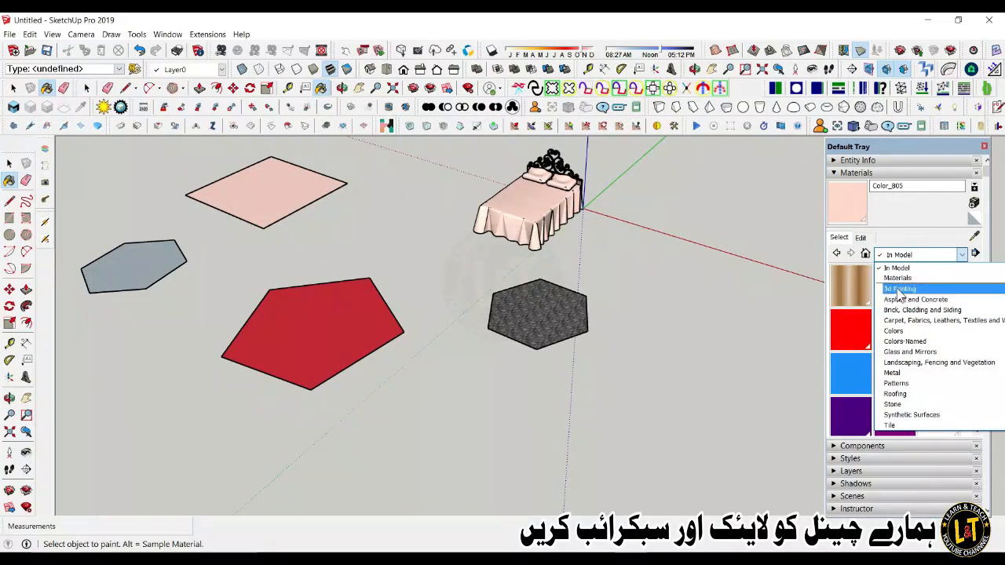
{"action": "left_click", "coordinate": [900, 289]}
{"action": "left_click", "coordinate": [901, 327]}
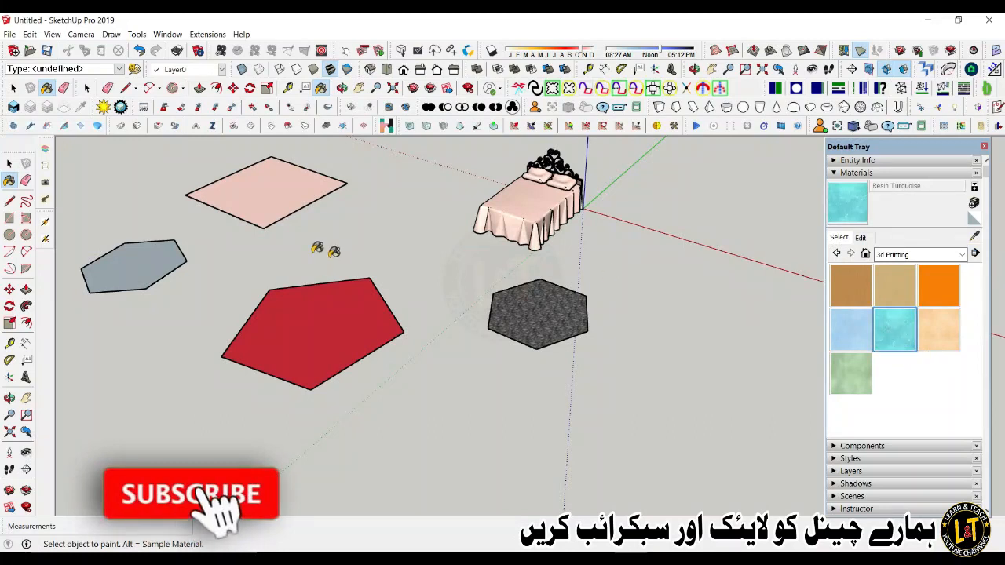
{"action": "left_click", "coordinate": [294, 198]}
{"action": "left_click", "coordinate": [302, 310]}
{"action": "left_click", "coordinate": [526, 322]}
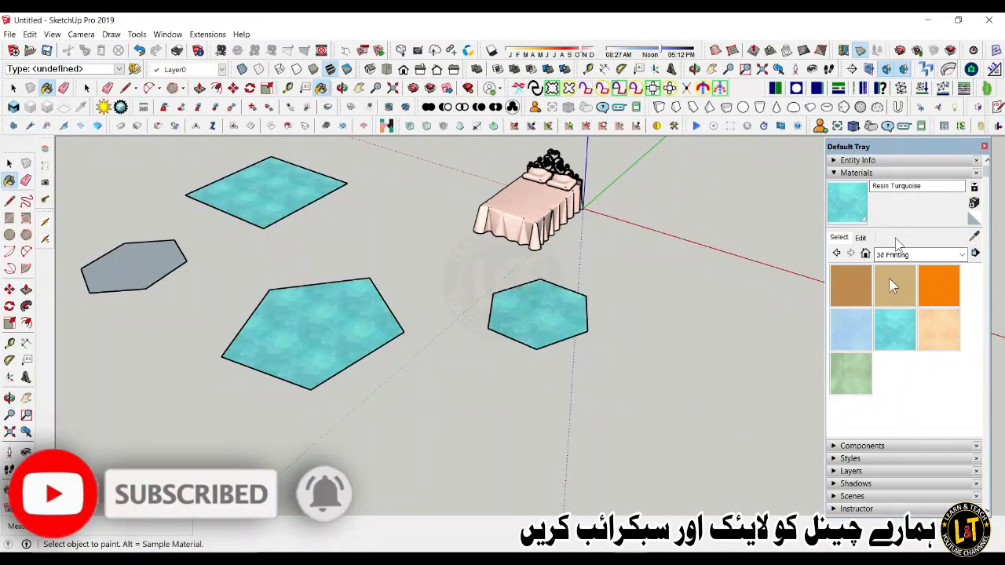
Step: Darken the Resin Turquoise material's colour and try out its opacity and colorize settings, leaving opacity at 100
{"action": "left_click", "coordinate": [861, 238]}
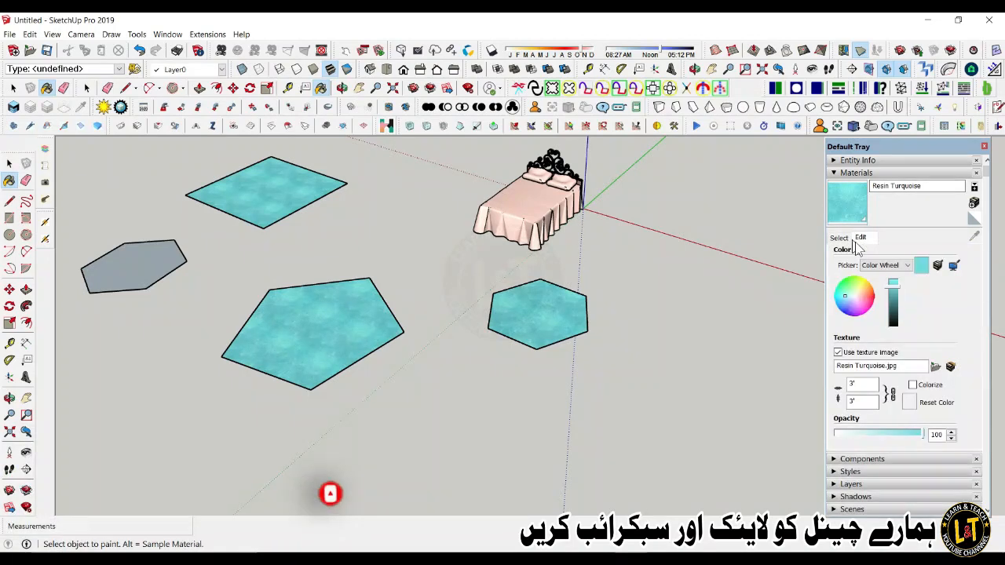
{"action": "left_click_drag", "start_coordinate": [915, 441], "coordinate": [939, 443]}
{"action": "mouse_move", "coordinate": [896, 292]}
{"action": "left_mouse_down"}
{"action": "mouse_move", "coordinate": [894, 318]}
{"action": "mouse_move", "coordinate": [897, 292]}
{"action": "mouse_move", "coordinate": [901, 300]}
{"action": "left_mouse_up"}
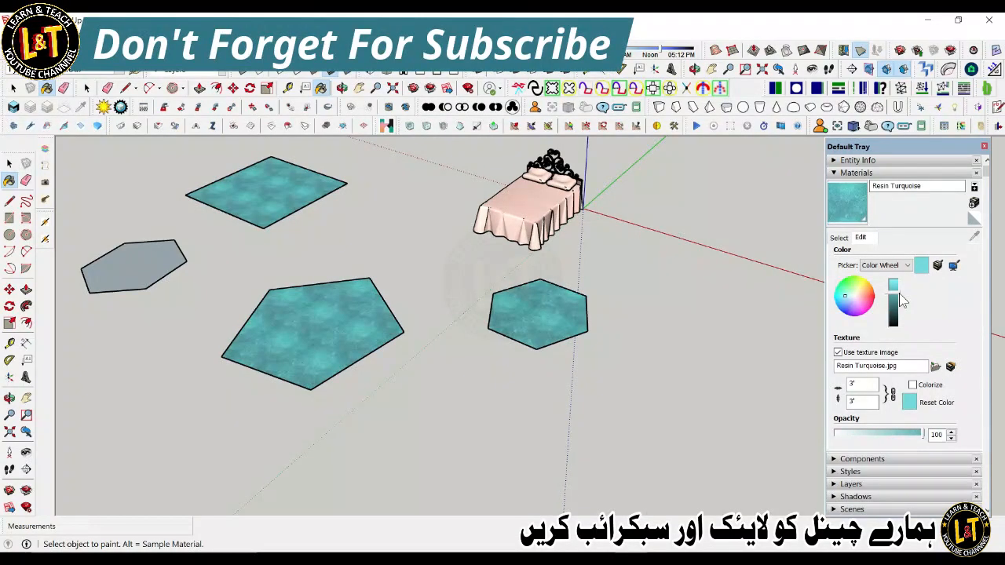
{"action": "left_click", "coordinate": [914, 385]}
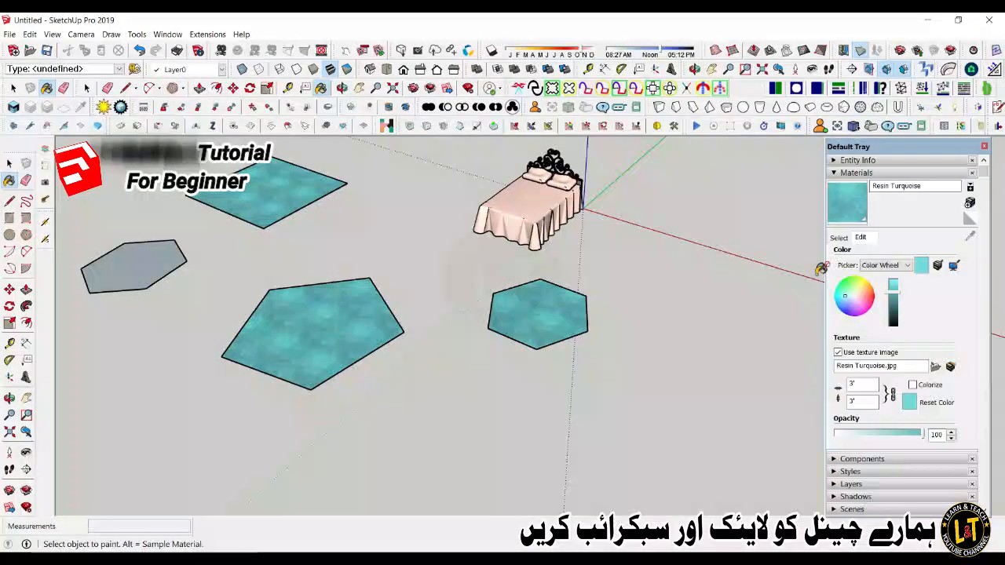
Step: Switch from the materials to the components browser, check its display options and show the components in the model
{"action": "left_click", "coordinate": [856, 173]}
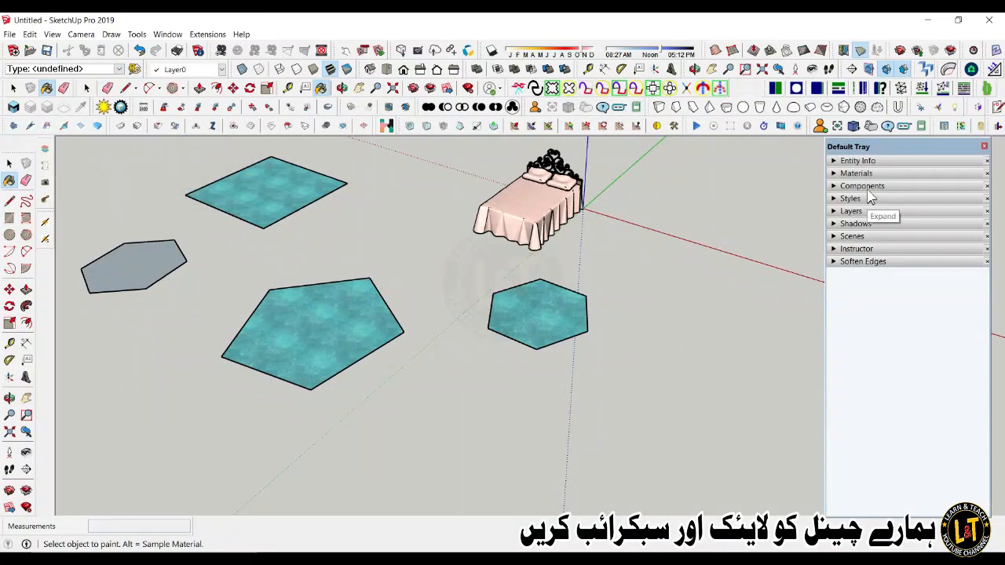
{"action": "left_click", "coordinate": [867, 187]}
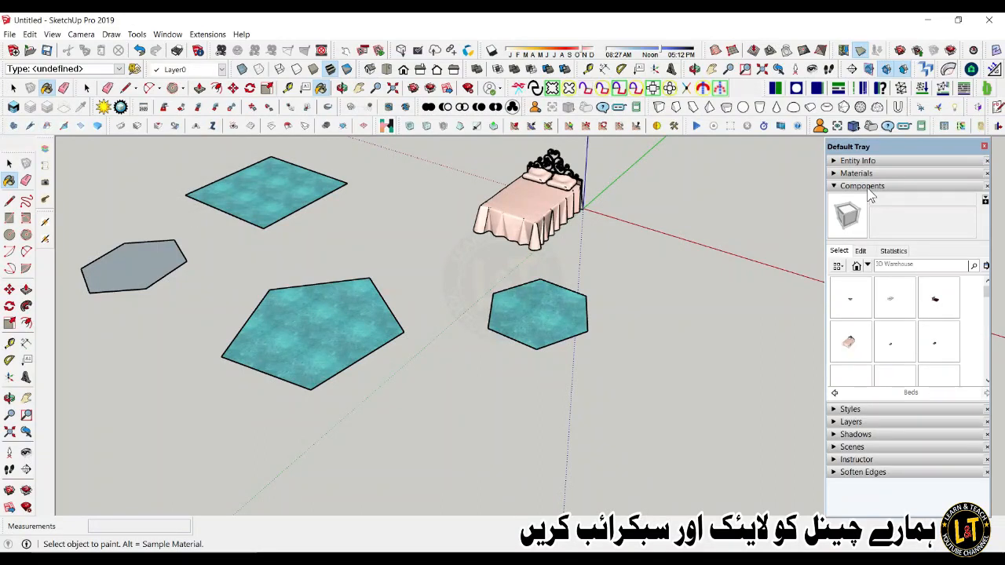
{"action": "left_click", "coordinate": [838, 267]}
{"action": "left_click", "coordinate": [855, 267]}
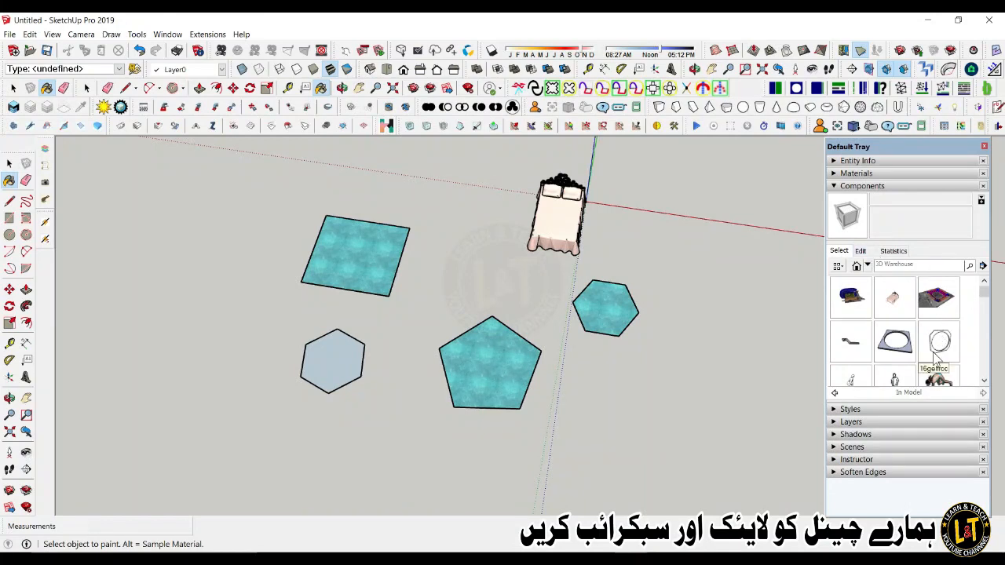
Step: Place the Beat Lights - design Tom Dixon component from the model's collection on the ground beside the turquoise hexagon
{"action": "scroll", "coordinate": [938, 333], "scroll_direction": "down", "scroll_amount": 3}
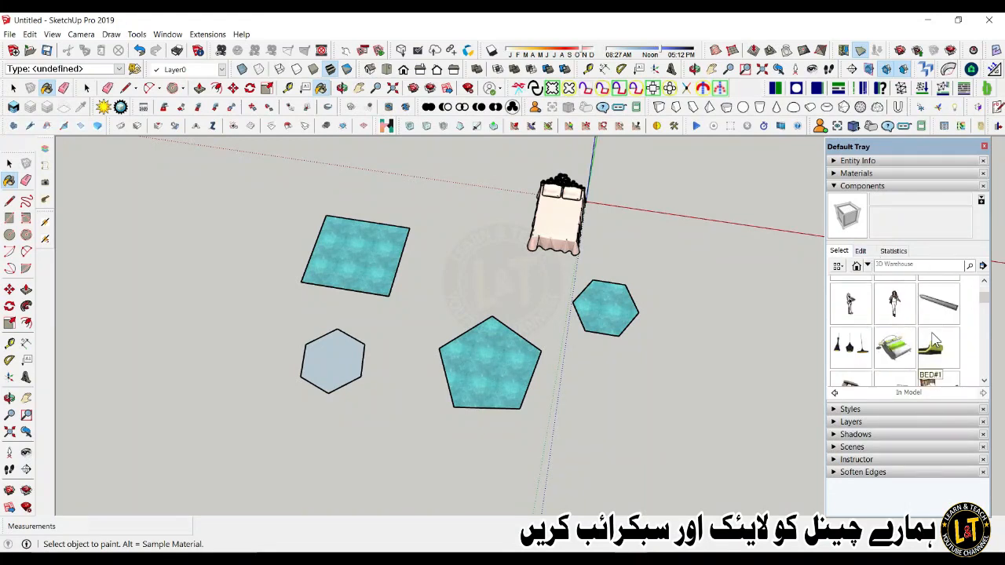
{"action": "scroll", "coordinate": [935, 340], "scroll_direction": "down", "scroll_amount": 1}
{"action": "left_click", "coordinate": [851, 297]}
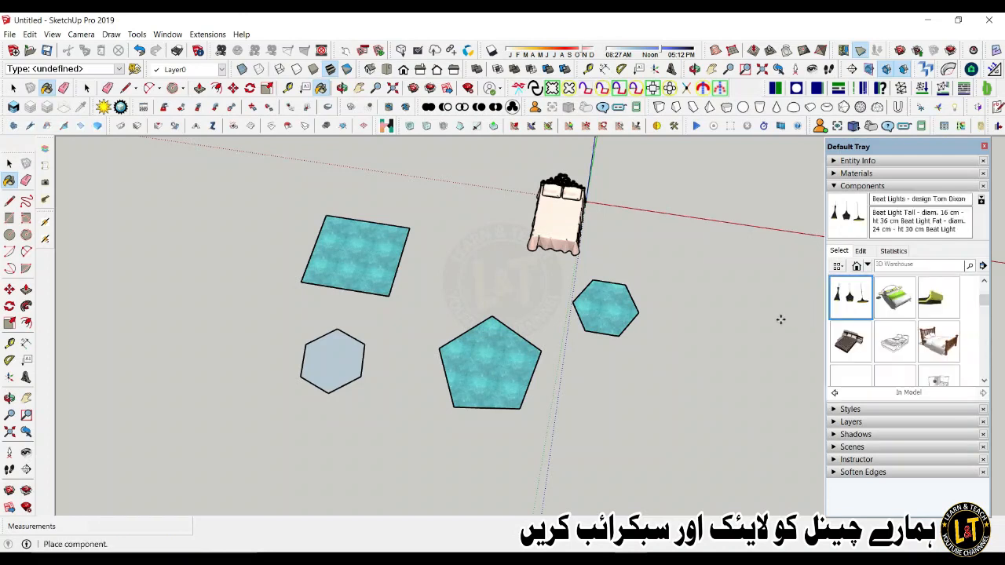
{"action": "left_click", "coordinate": [674, 318]}
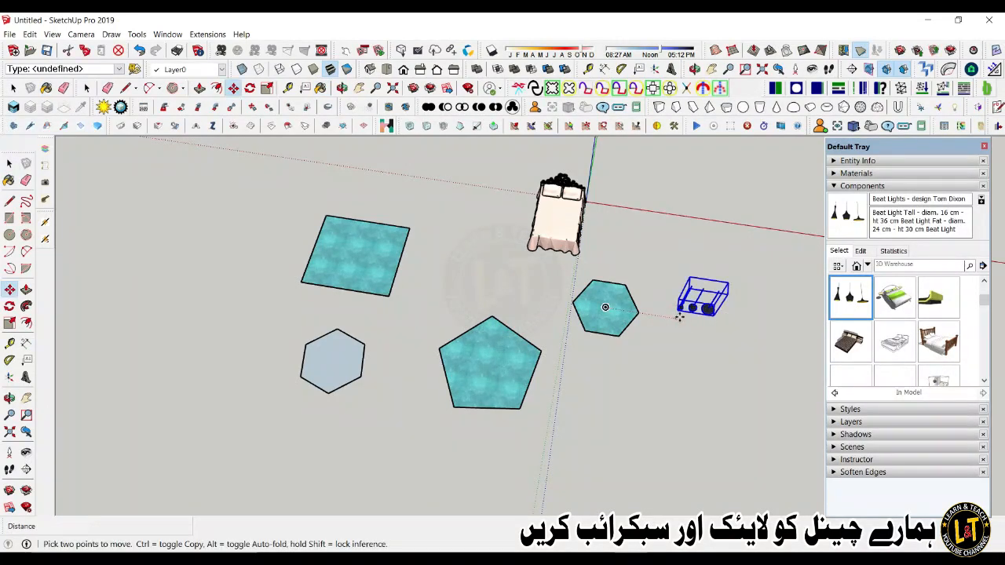
{"action": "scroll", "coordinate": [691, 299], "scroll_direction": "up", "scroll_amount": 3}
{"action": "scroll", "coordinate": [692, 296], "scroll_direction": "up", "scroll_amount": 5}
{"action": "middle_click_drag", "start_coordinate": [693, 296], "coordinate": [523, 234]}
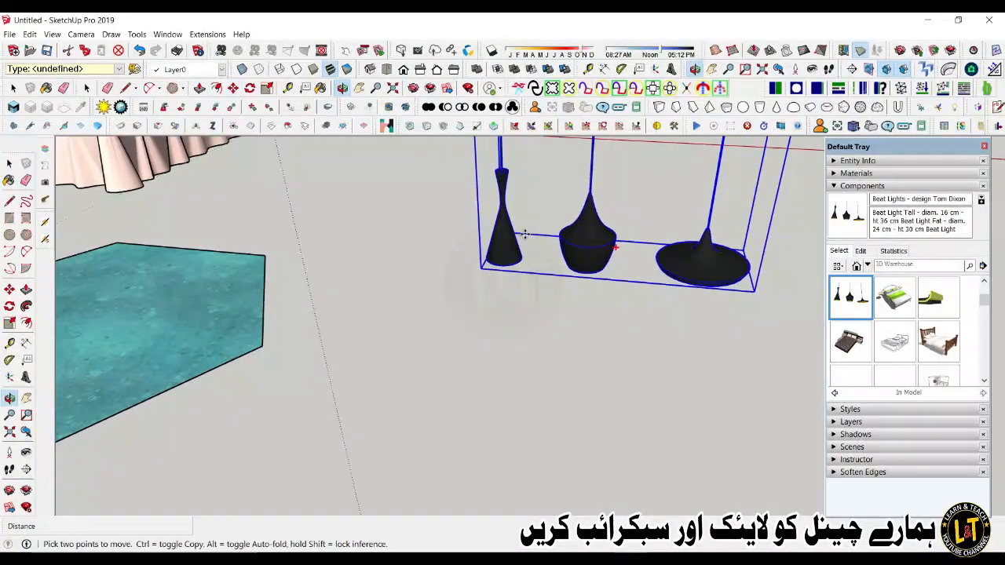
Step: Place the BED#10 component from the collection on the ground beside the hanging lights
{"action": "scroll", "coordinate": [528, 239], "scroll_direction": "down", "scroll_amount": 1}
{"action": "left_click", "coordinate": [850, 342]}
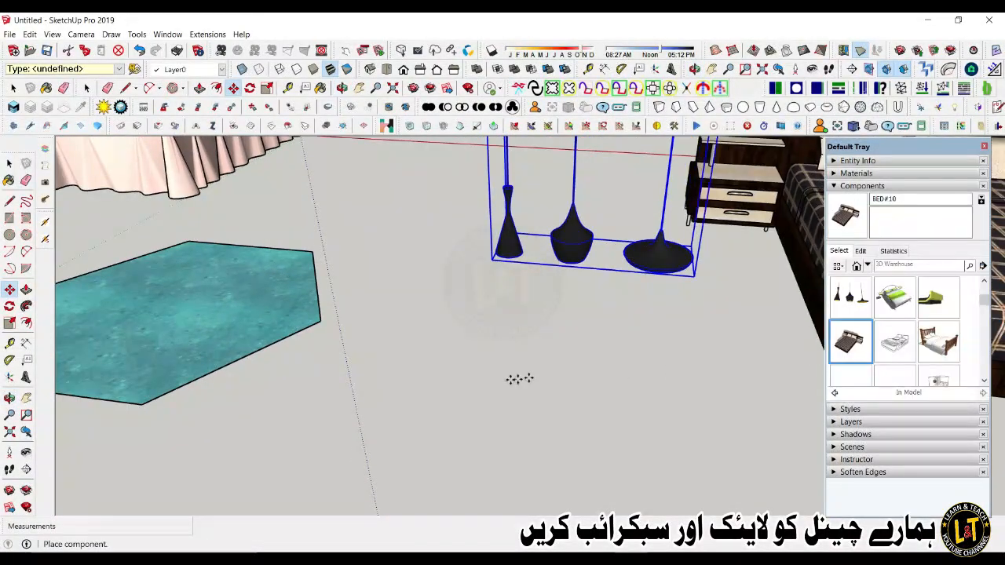
{"action": "middle_click_drag", "start_coordinate": [291, 399], "coordinate": [243, 381]}
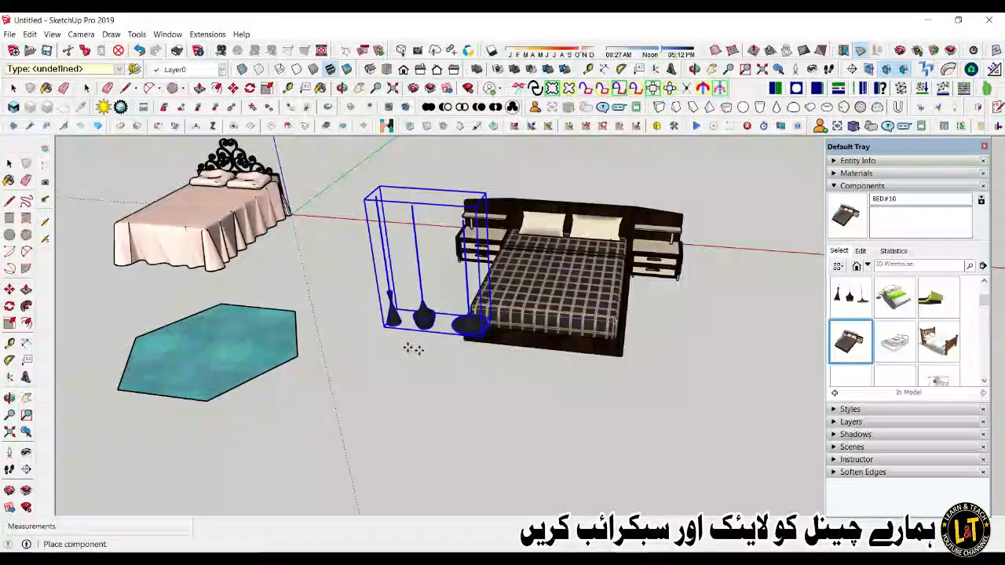
{"action": "left_click", "coordinate": [443, 361]}
{"action": "scroll", "coordinate": [189, 328], "scroll_direction": "down", "scroll_amount": 4}
{"action": "middle_click_drag", "start_coordinate": [449, 355], "coordinate": [401, 451]}
{"action": "scroll", "coordinate": [380, 265], "scroll_direction": "up", "scroll_amount": 6}
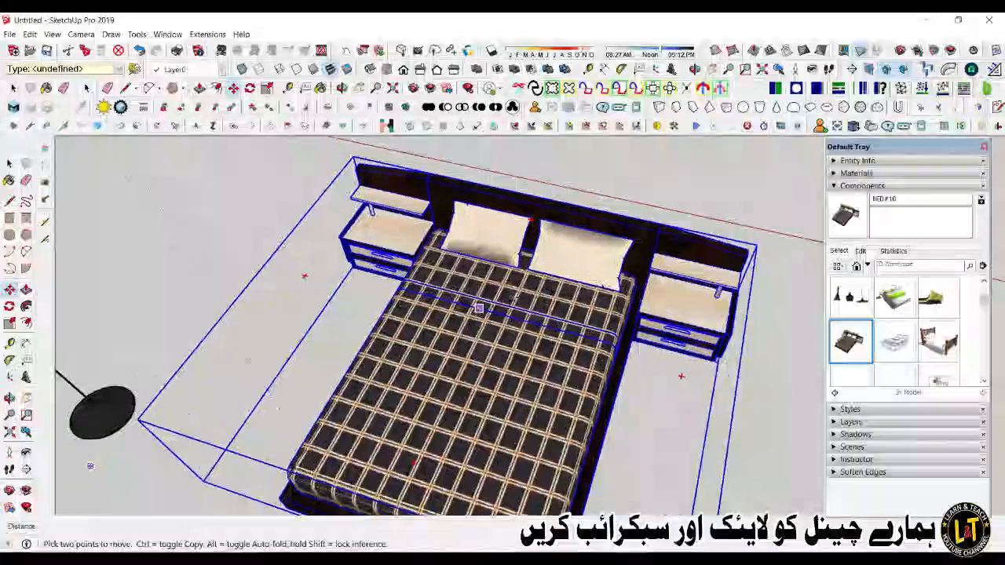
{"action": "scroll", "coordinate": [657, 194], "scroll_direction": "down", "scroll_amount": 5}
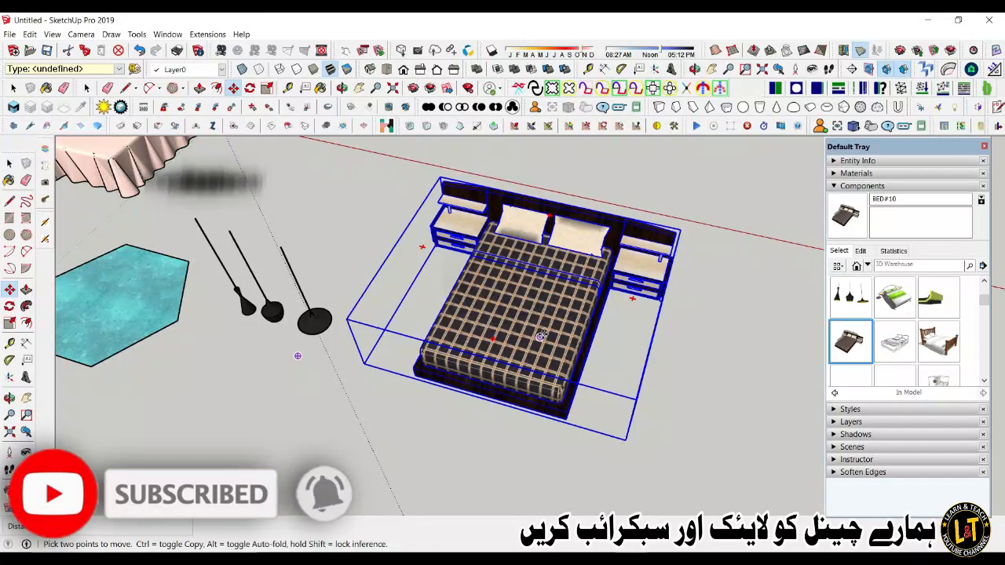
Step: Open the nested BED#10 component down to its bedspread, paint it with Resin Turquoise and close the component editing
{"action": "key", "text": "space"}
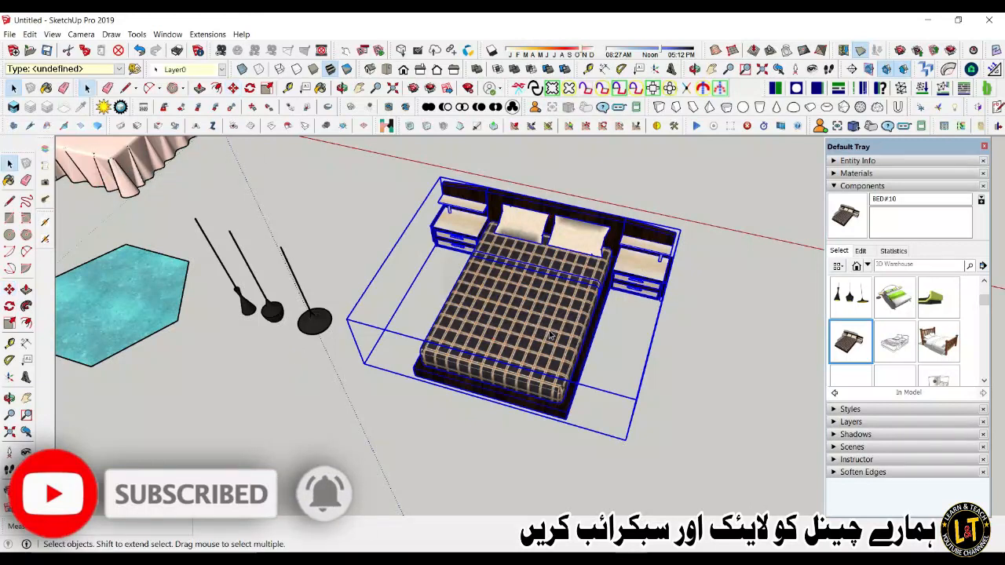
{"action": "double_click", "coordinate": [551, 336]}
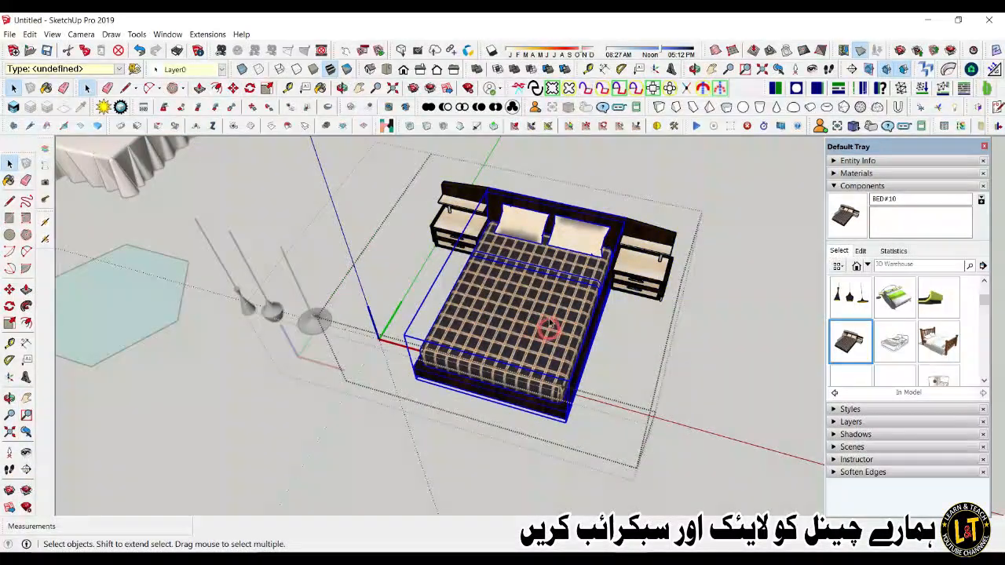
{"action": "double_click", "coordinate": [554, 306]}
{"action": "left_click", "coordinate": [554, 304]}
{"action": "double_click", "coordinate": [554, 304]}
{"action": "left_click", "coordinate": [554, 304]}
{"action": "key", "text": "b"}
{"action": "left_click", "coordinate": [554, 304]}
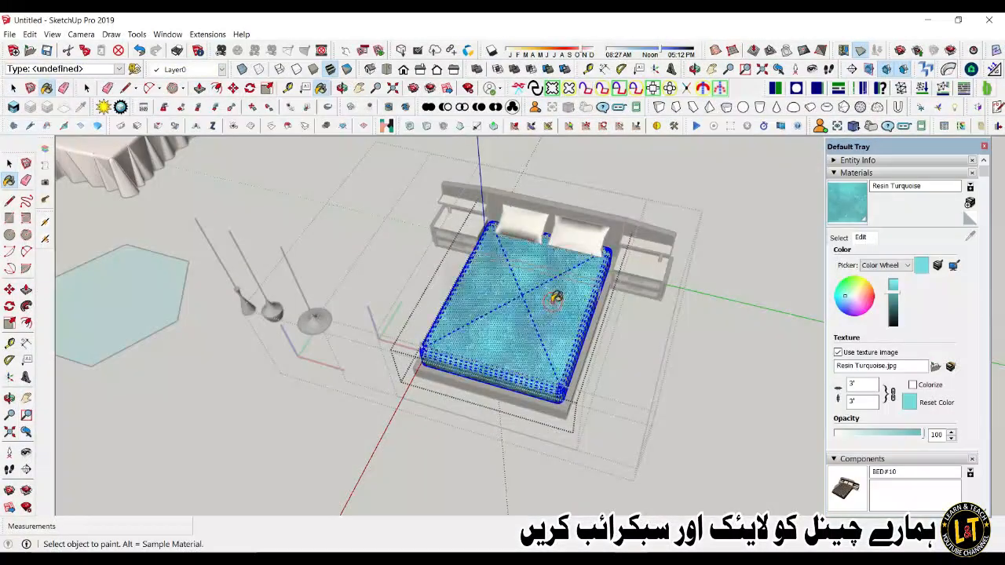
{"action": "key", "text": "space"}
{"action": "left_click", "coordinate": [736, 359]}
{"action": "middle_click_drag", "start_coordinate": [589, 277], "coordinate": [719, 169]}
{"action": "left_click", "coordinate": [493, 435]}
{"action": "mouse_move", "coordinate": [510, 375]}
{"action": "middle_mouse_down"}
{"action": "mouse_move", "coordinate": [529, 404]}
{"action": "mouse_move", "coordinate": [605, 395]}
{"action": "mouse_move", "coordinate": [574, 406]}
{"action": "mouse_move", "coordinate": [428, 381]}
{"action": "mouse_move", "coordinate": [529, 472]}
{"action": "mouse_move", "coordinate": [495, 366]}
{"action": "middle_mouse_up"}
{"action": "left_click", "coordinate": [538, 434]}
Step: Resize the BED#10 component with the Scale tool, narrowing it and then widening it towards the hanging lights
{"action": "left_click", "coordinate": [540, 351]}
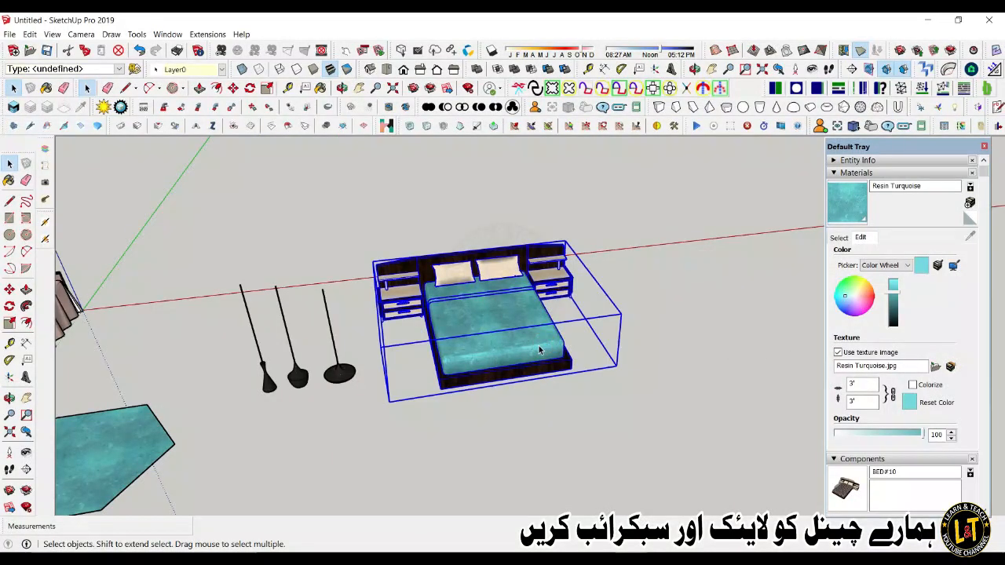
{"action": "key", "text": "s"}
{"action": "left_click_drag", "start_coordinate": [380, 348], "coordinate": [420, 353]}
{"action": "left_click_drag", "start_coordinate": [404, 320], "coordinate": [360, 356]}
{"action": "key", "text": "space"}
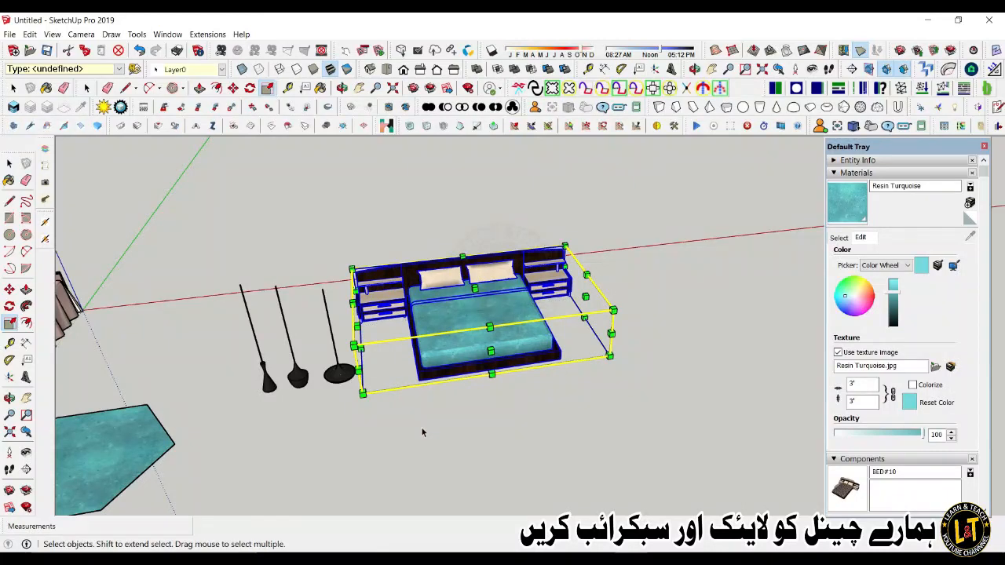
{"action": "left_click", "coordinate": [422, 428]}
{"action": "scroll", "coordinate": [392, 345], "scroll_direction": "up", "scroll_amount": 2}
{"action": "scroll", "coordinate": [363, 334], "scroll_direction": "down", "scroll_amount": 1}
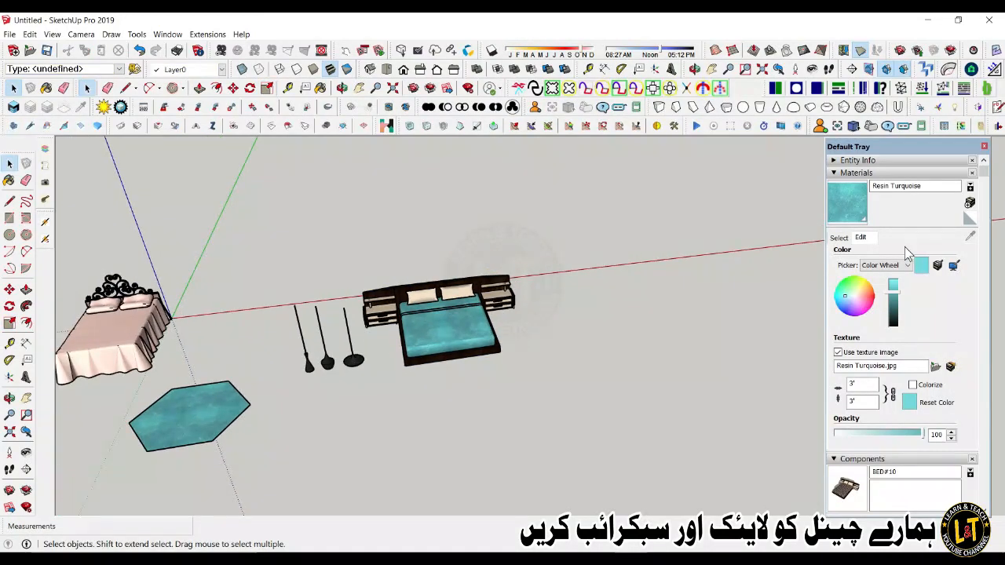
Step: Browse the model's components and place Grand swimming Pool with hot tub beyond the beds along the red axis
{"action": "left_click", "coordinate": [872, 174]}
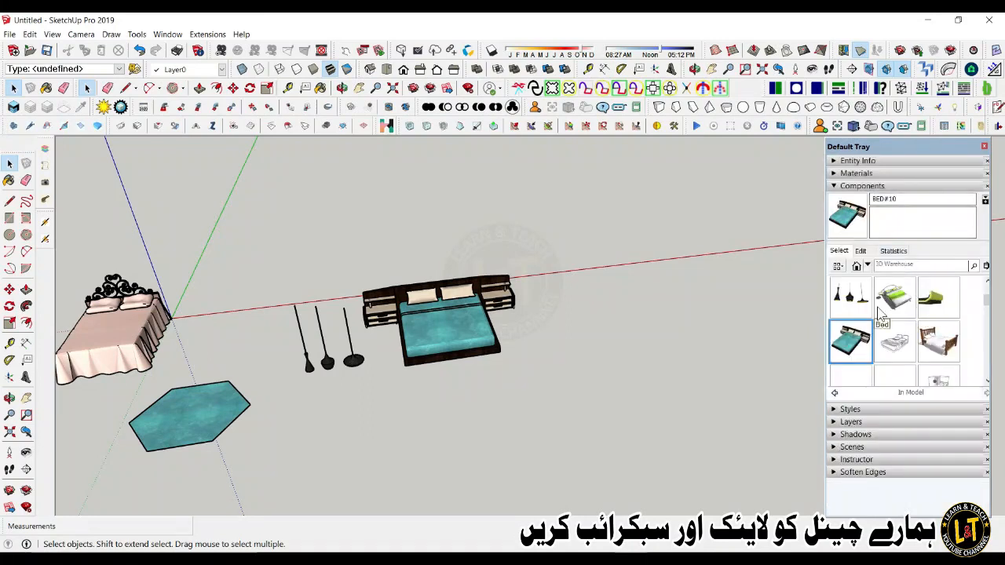
{"action": "scroll", "coordinate": [879, 314], "scroll_direction": "down", "scroll_amount": 3}
{"action": "scroll", "coordinate": [898, 333], "scroll_direction": "down", "scroll_amount": 6}
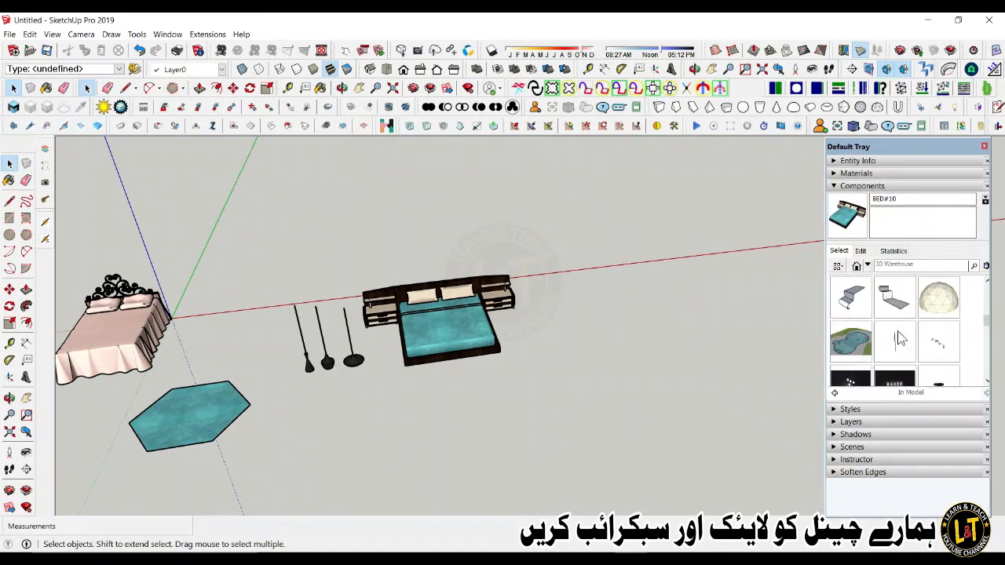
{"action": "left_click", "coordinate": [850, 340]}
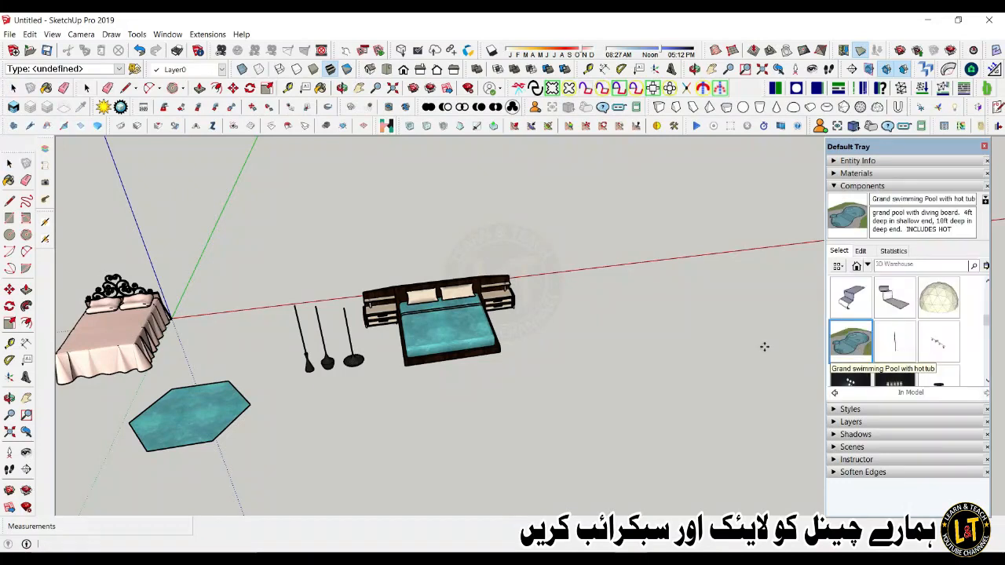
{"action": "scroll", "coordinate": [615, 309], "scroll_direction": "down", "scroll_amount": 8}
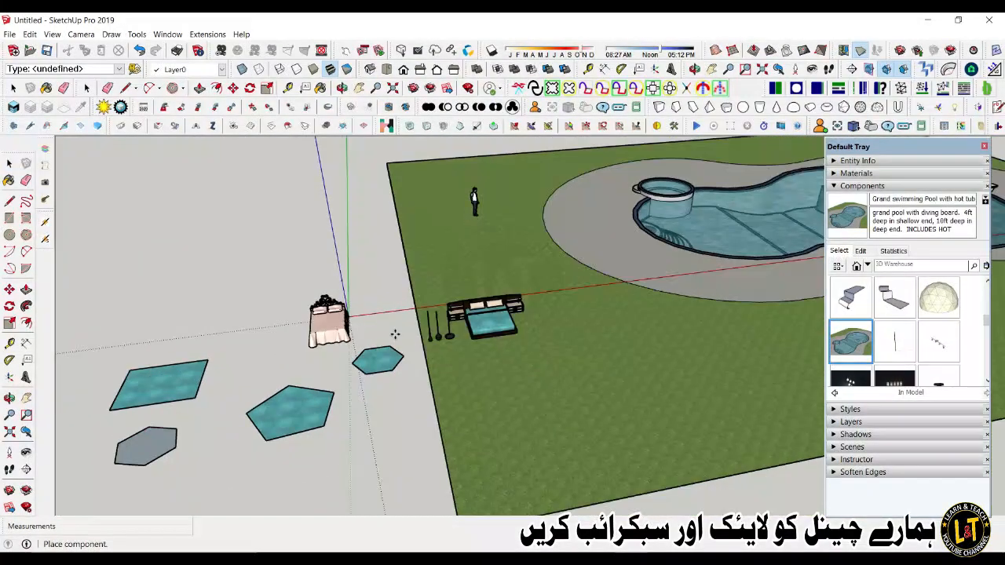
{"action": "scroll", "coordinate": [354, 339], "scroll_direction": "down", "scroll_amount": 5}
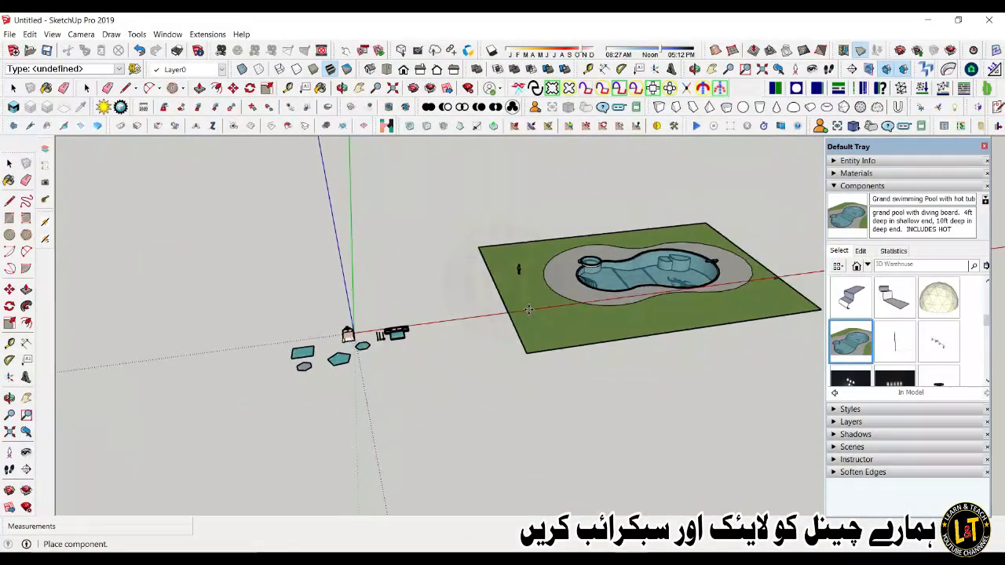
{"action": "left_click", "coordinate": [472, 325]}
Step: Examine the swimming pool component from several angles, including the pool basin up close
{"action": "middle_click_drag", "start_coordinate": [472, 325], "coordinate": [439, 377]}
{"action": "middle_click_drag", "start_coordinate": [464, 336], "coordinate": [697, 396]}
{"action": "scroll", "coordinate": [345, 387], "scroll_direction": "up", "scroll_amount": 5}
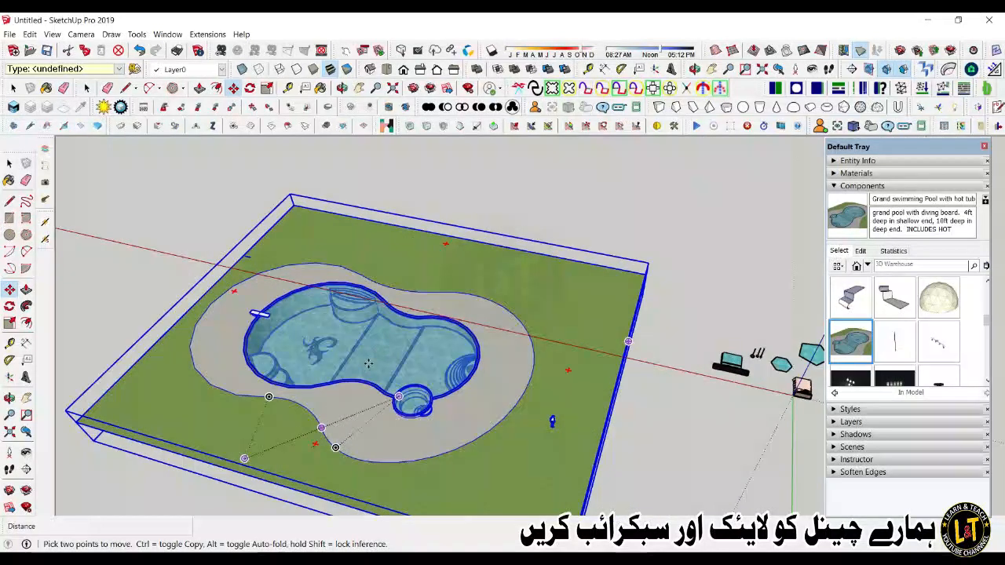
{"action": "scroll", "coordinate": [452, 363], "scroll_direction": "down", "scroll_amount": 2}
{"action": "middle_click_drag", "start_coordinate": [396, 407], "coordinate": [370, 349]}
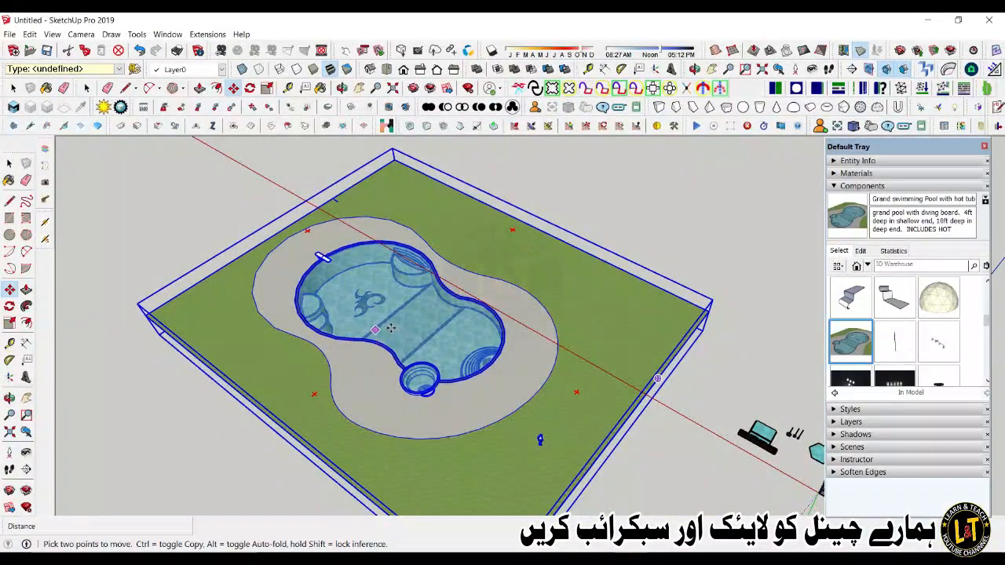
{"action": "scroll", "coordinate": [390, 328], "scroll_direction": "up", "scroll_amount": 3}
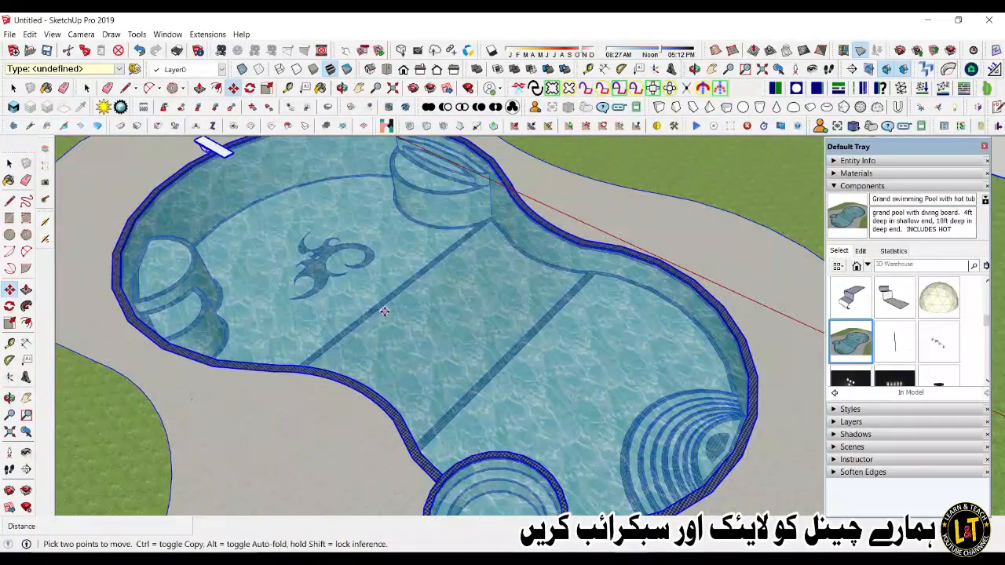
{"action": "scroll", "coordinate": [384, 311], "scroll_direction": "down", "scroll_amount": 5}
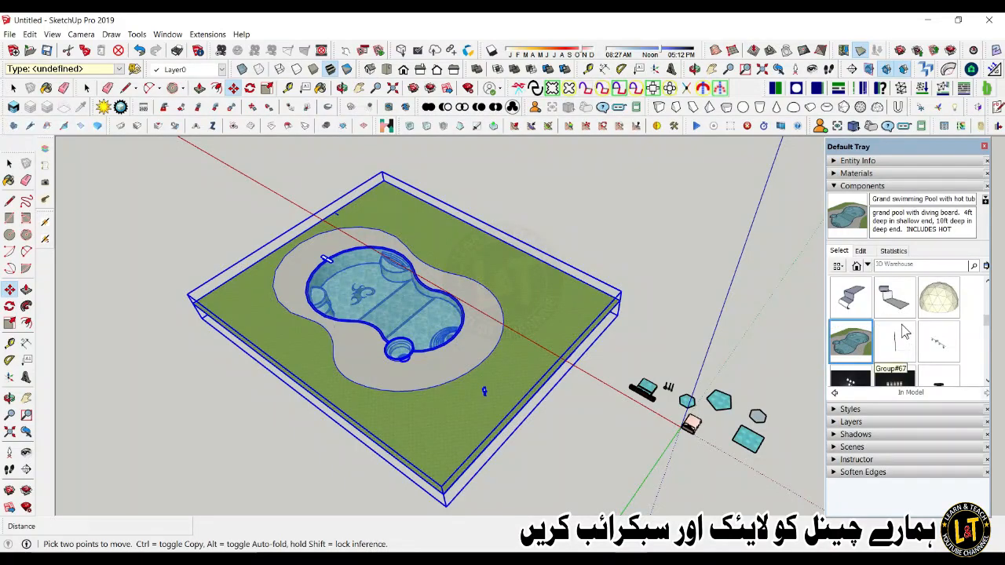
Step: Open the Window folder from DWG ----COMPUNENT as a local component collection
{"action": "left_click", "coordinate": [987, 267]}
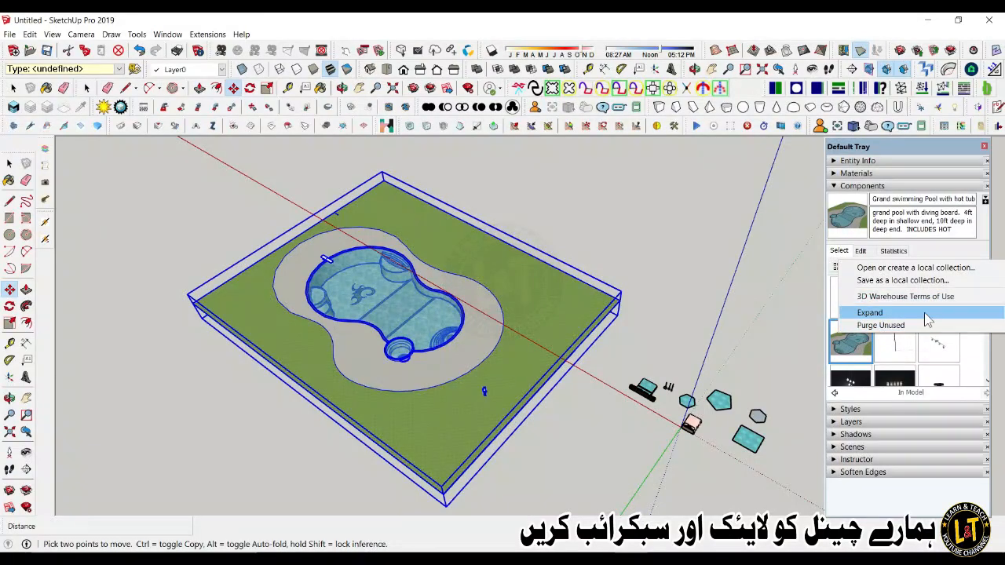
{"action": "left_click", "coordinate": [942, 346]}
{"action": "left_click", "coordinate": [987, 267]}
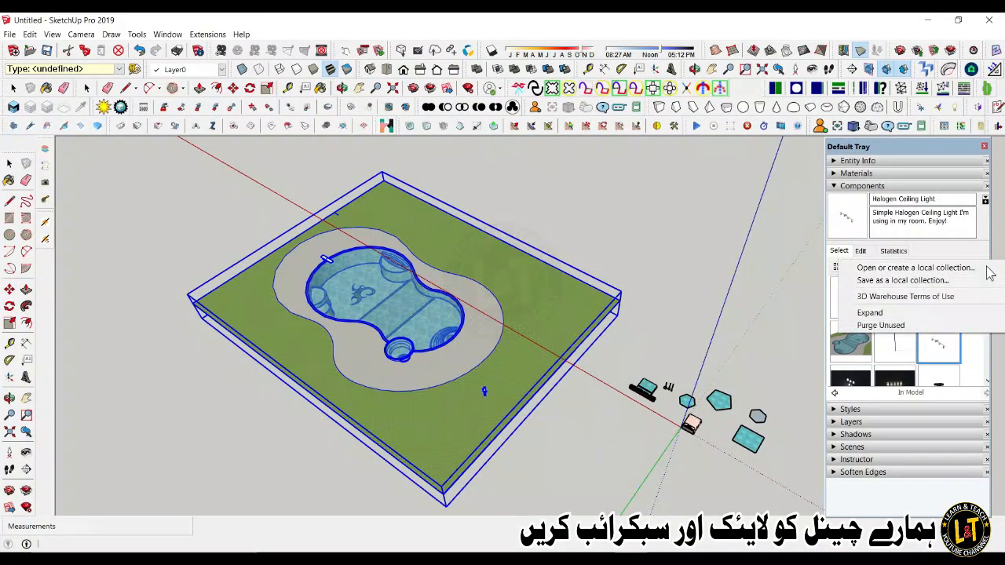
{"action": "left_click", "coordinate": [949, 270]}
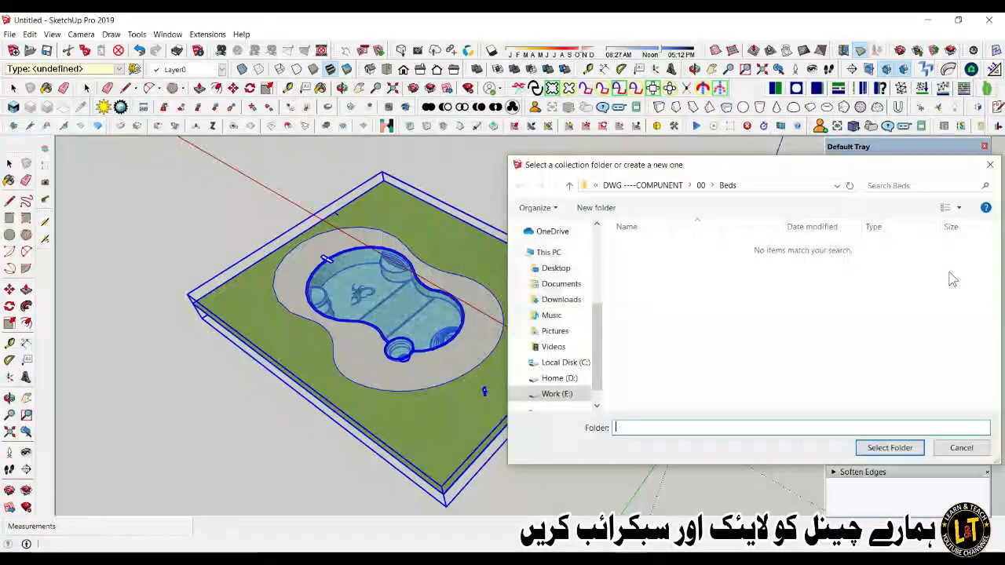
{"action": "left_click", "coordinate": [569, 185]}
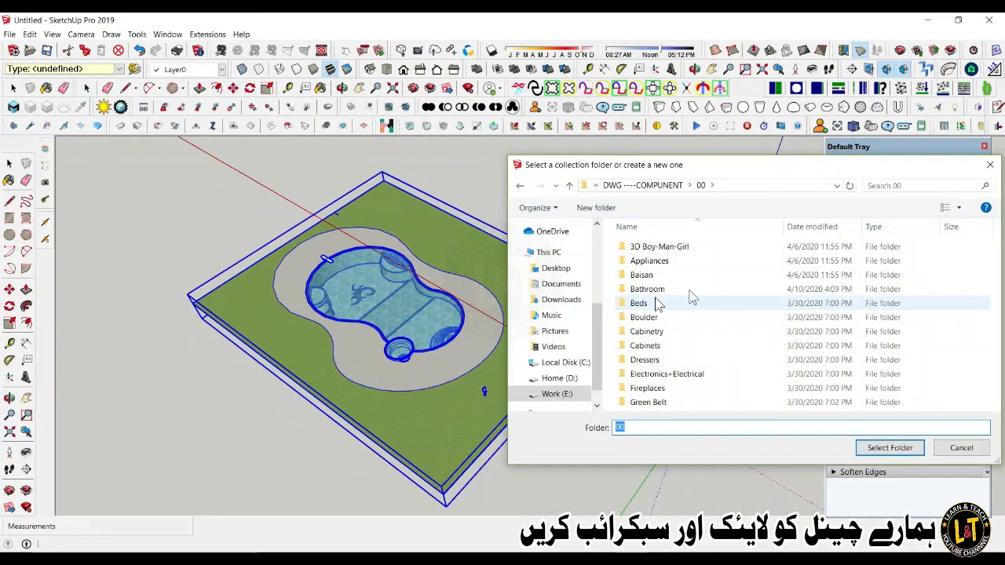
{"action": "left_click", "coordinate": [571, 186]}
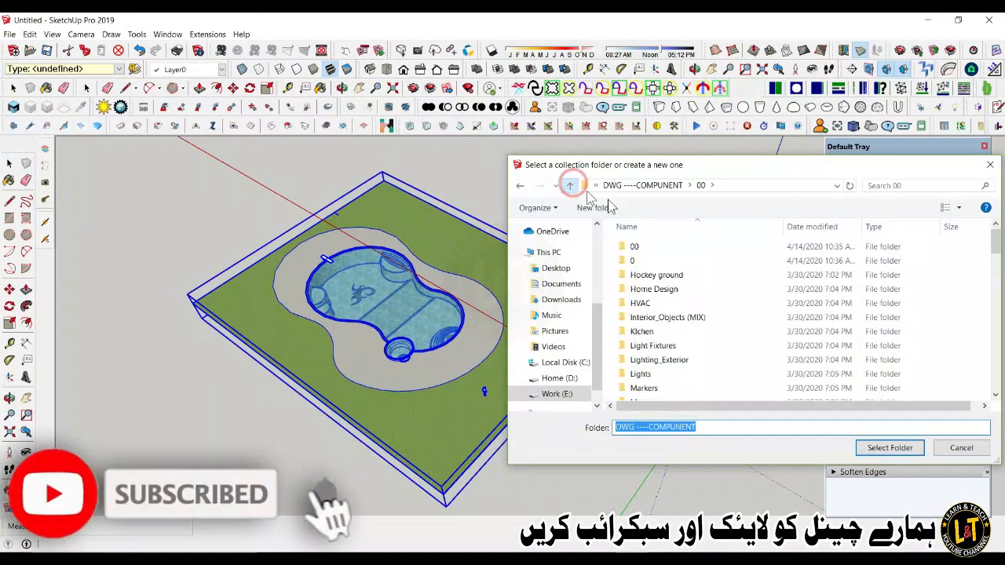
{"action": "double_click", "coordinate": [664, 248]}
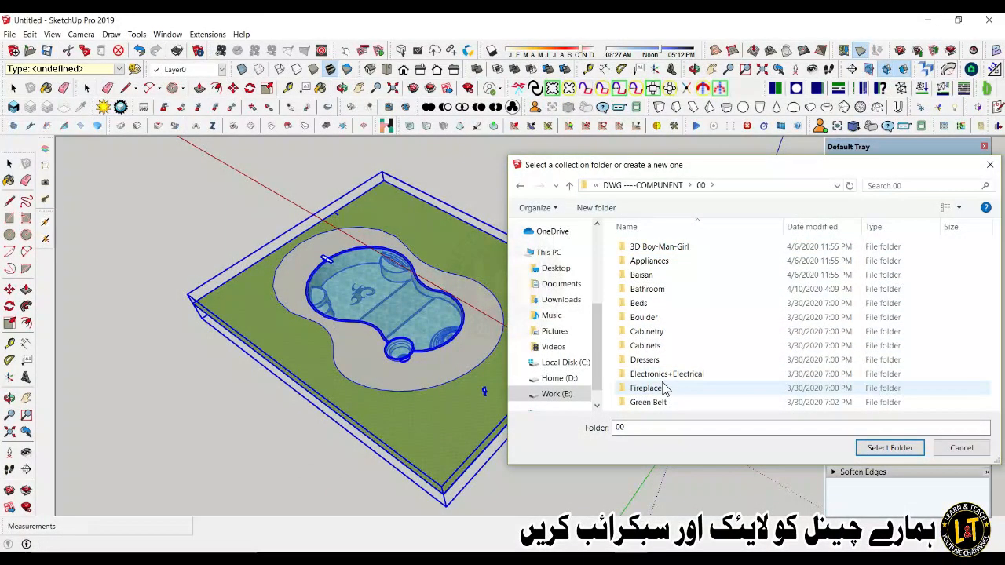
{"action": "left_click", "coordinate": [570, 187]}
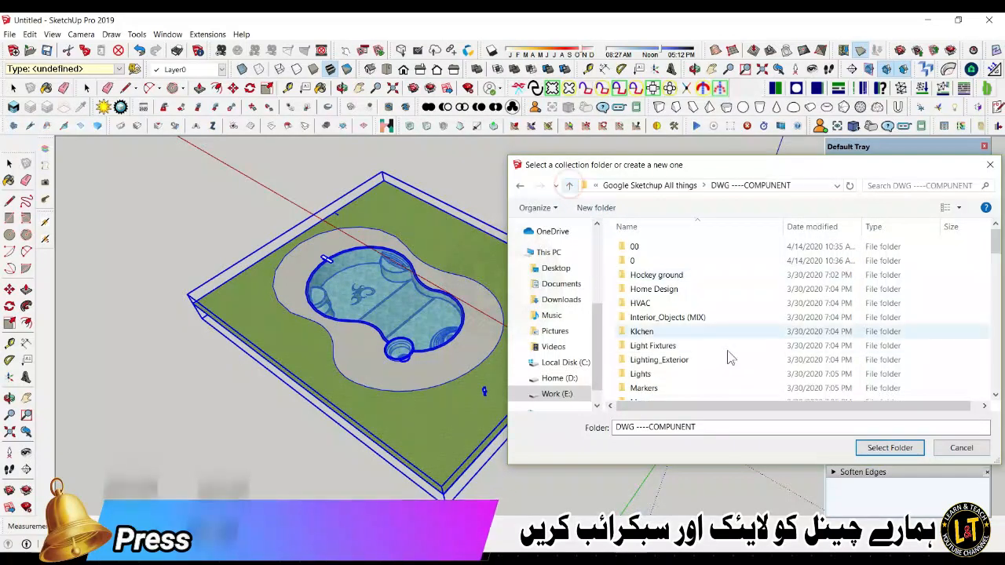
{"action": "scroll", "coordinate": [722, 353], "scroll_direction": "down", "scroll_amount": 10}
{"action": "left_click", "coordinate": [651, 295]}
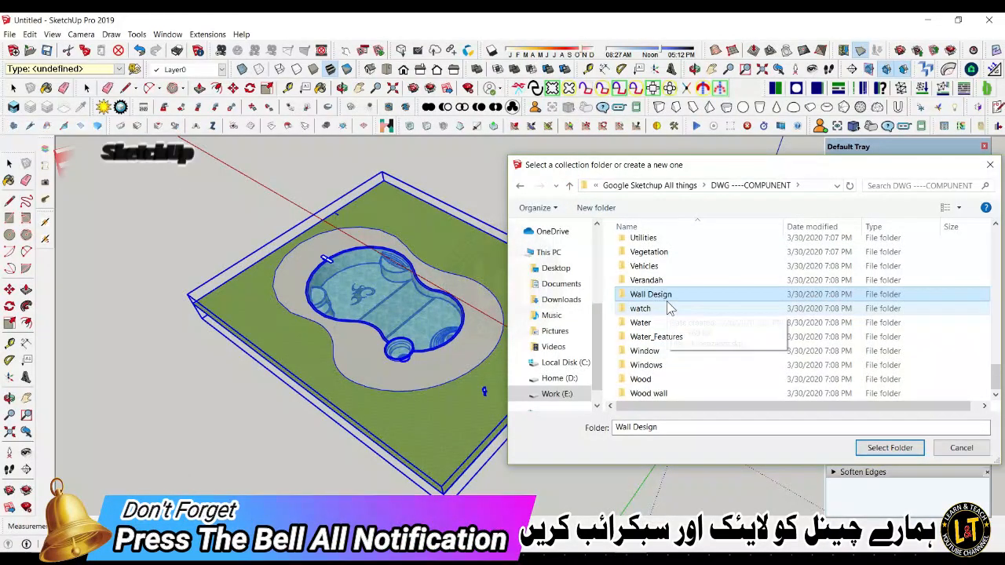
{"action": "left_click", "coordinate": [645, 352]}
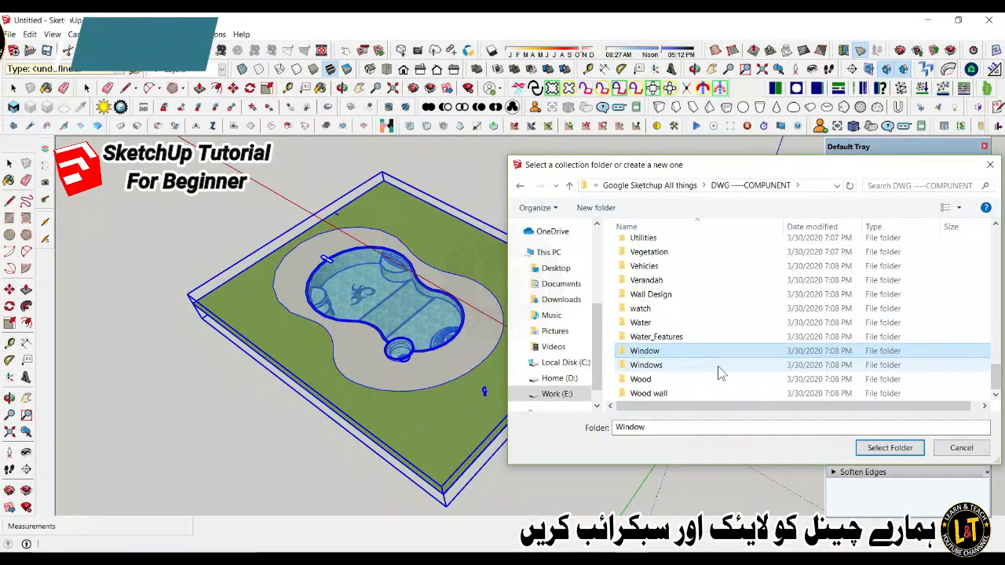
{"action": "left_click", "coordinate": [893, 448]}
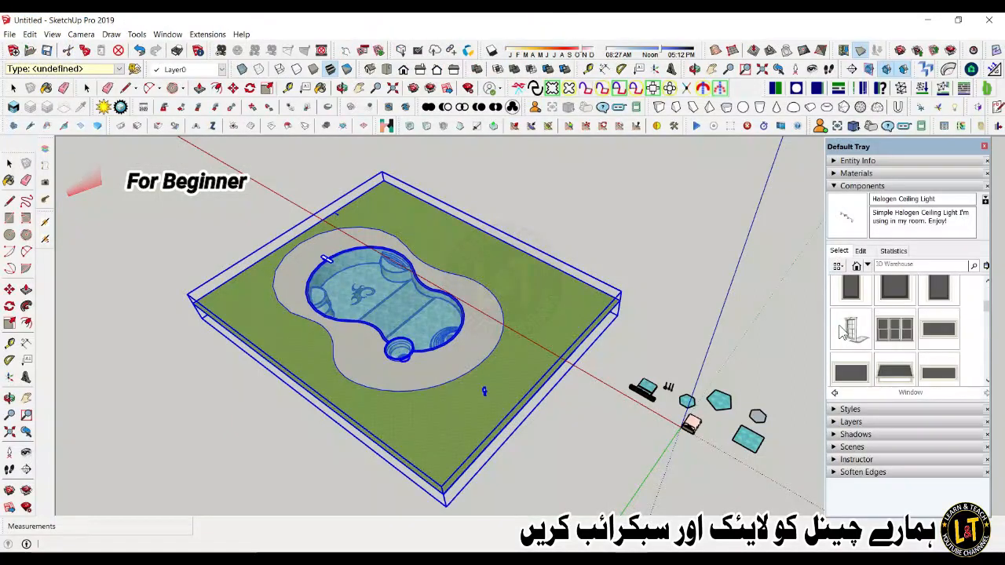
{"action": "left_click", "coordinate": [895, 334]}
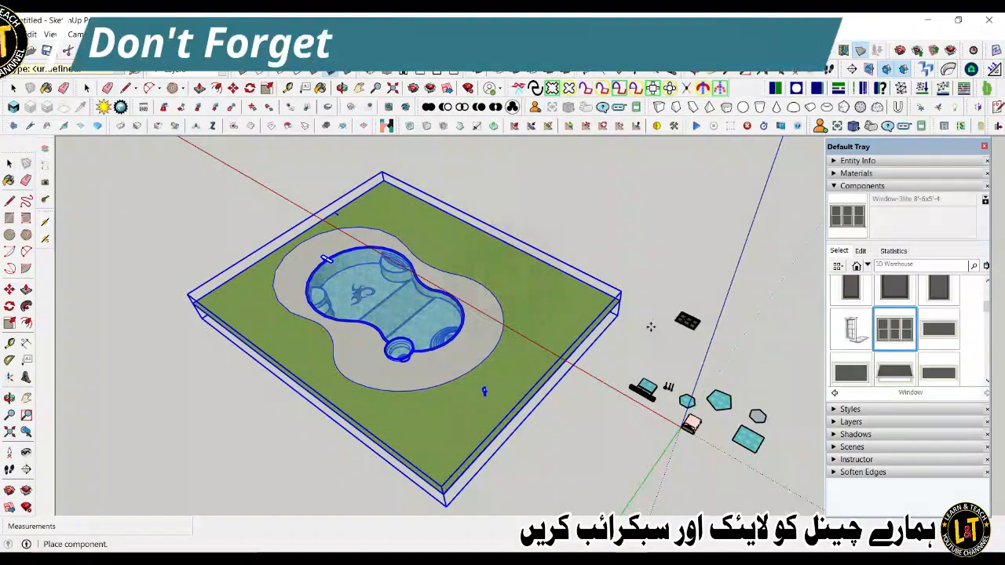
{"action": "left_click", "coordinate": [416, 433]}
{"action": "scroll", "coordinate": [391, 505], "scroll_direction": "up", "scroll_amount": 2}
{"action": "middle_click_drag", "start_coordinate": [519, 463], "coordinate": [328, 358]}
{"action": "scroll", "coordinate": [366, 388], "scroll_direction": "up", "scroll_amount": 3}
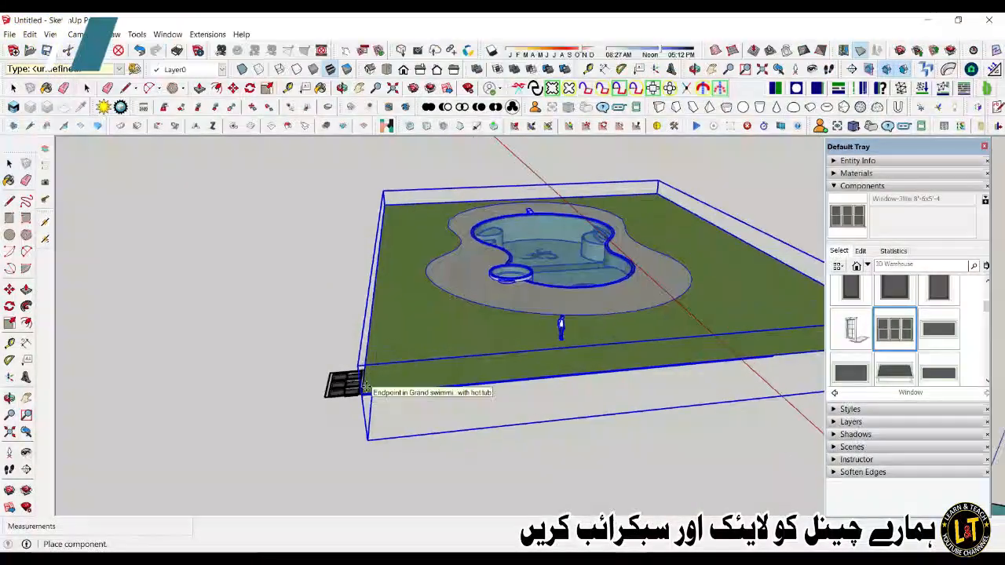
{"action": "scroll", "coordinate": [581, 391], "scroll_direction": "down", "scroll_amount": 1}
{"action": "scroll", "coordinate": [720, 379], "scroll_direction": "down", "scroll_amount": 4}
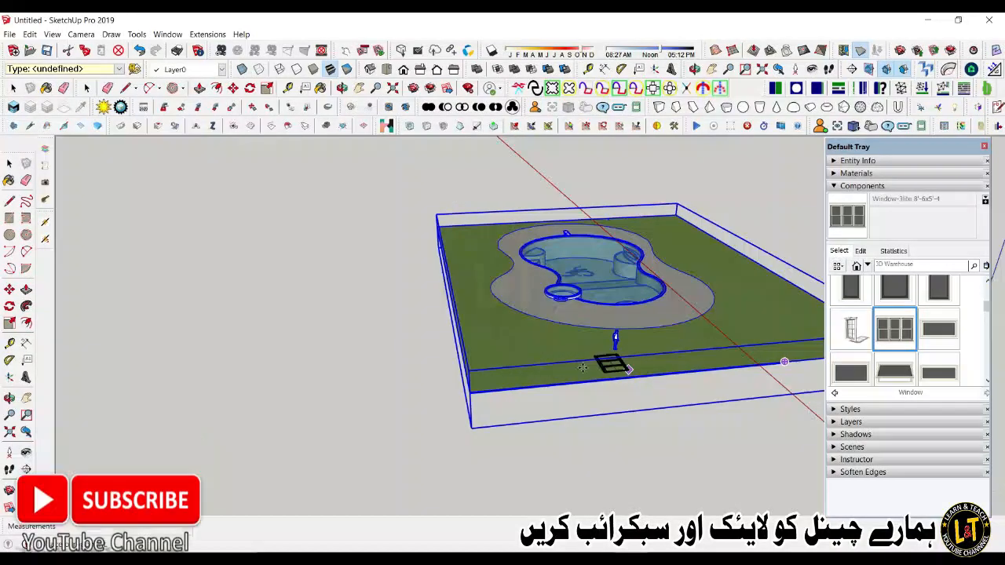
{"action": "middle_click_drag", "start_coordinate": [433, 381], "coordinate": [536, 458]}
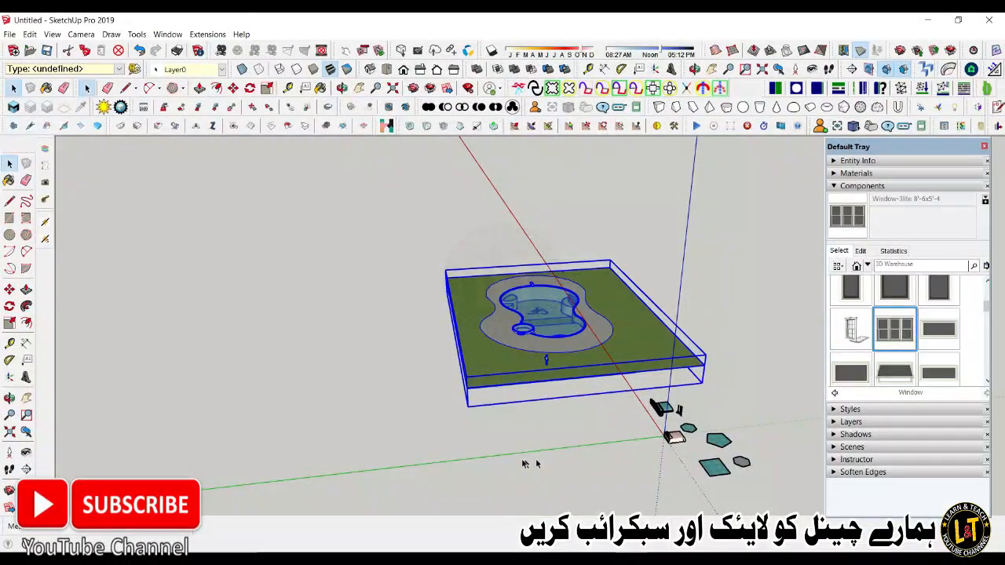
Step: Draw a rectangle beside the green axis and pull it up into a tall block with Push/Pull
{"action": "key", "text": "r"}
{"action": "left_click", "coordinate": [320, 430]}
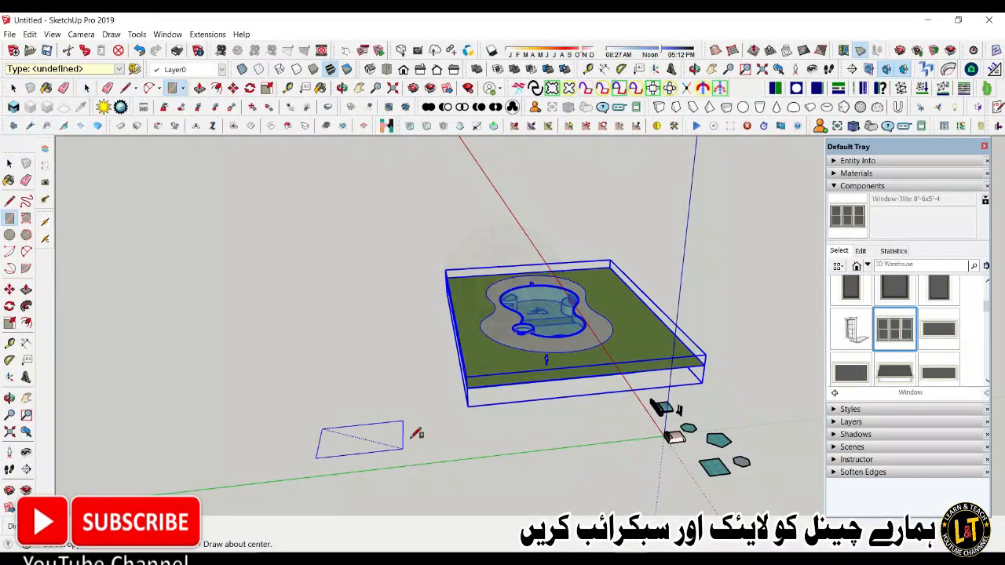
{"action": "left_click", "coordinate": [415, 436]}
{"action": "key", "text": "p"}
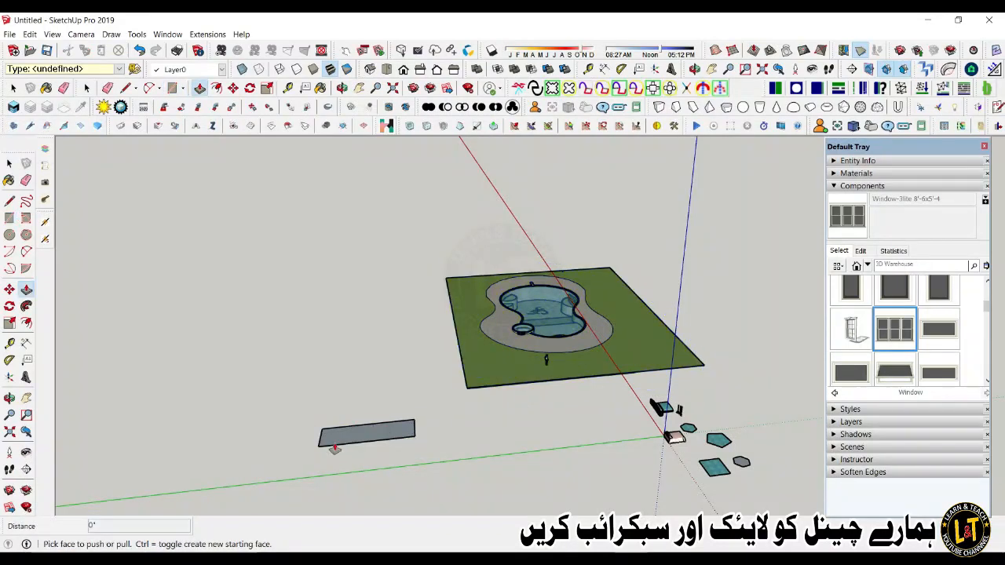
{"action": "left_click", "coordinate": [335, 437]}
{"action": "key", "text": "space"}
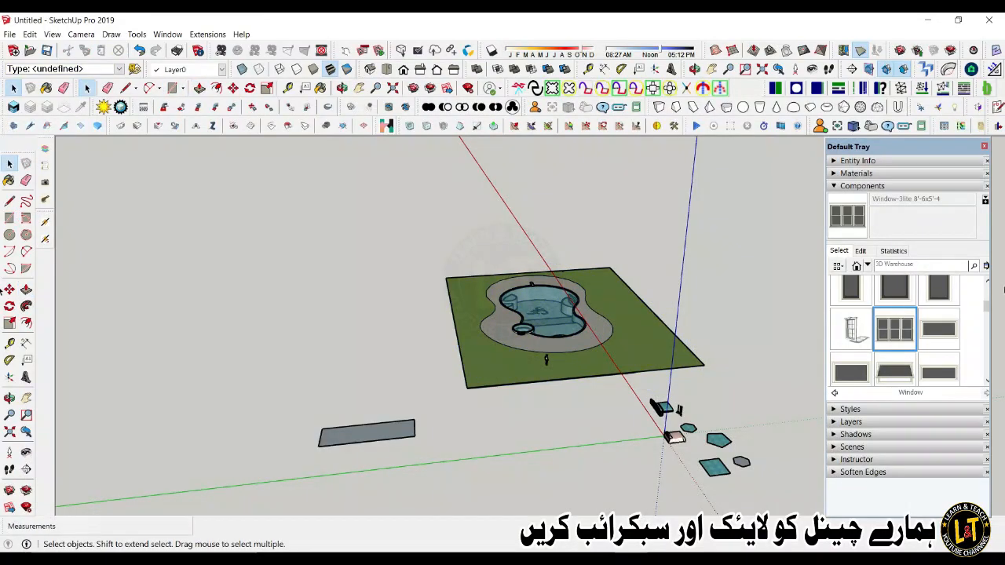
{"action": "key", "text": "p"}
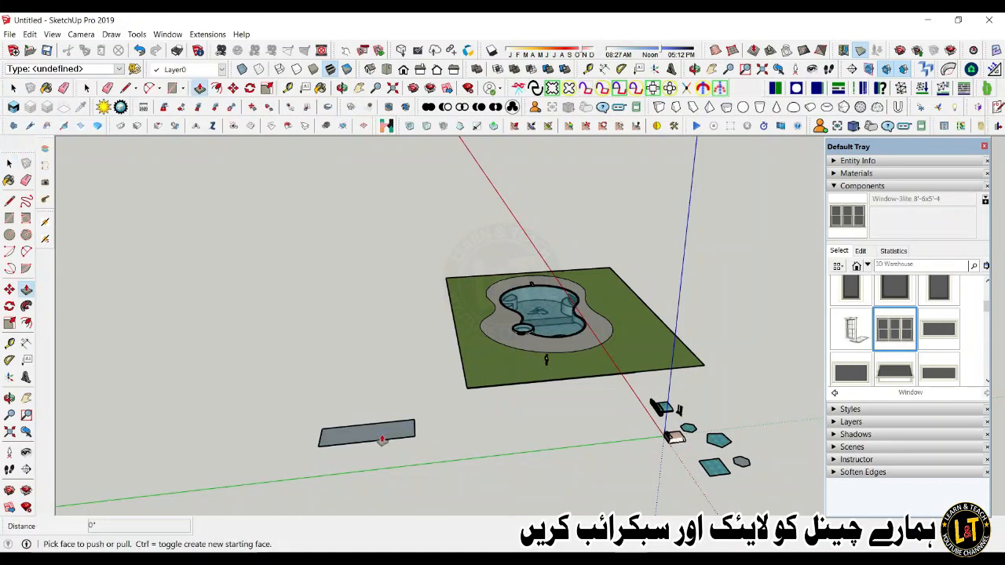
{"action": "left_click", "coordinate": [383, 432]}
{"action": "left_click", "coordinate": [393, 332]}
{"action": "key", "text": "space"}
Step: Pull out the block's narrow side face with Push/Pull to lengthen it into a wide wall
{"action": "middle_click_drag", "start_coordinate": [393, 332], "coordinate": [390, 438]}
{"action": "left_click_drag", "start_coordinate": [351, 438], "coordinate": [239, 520]}
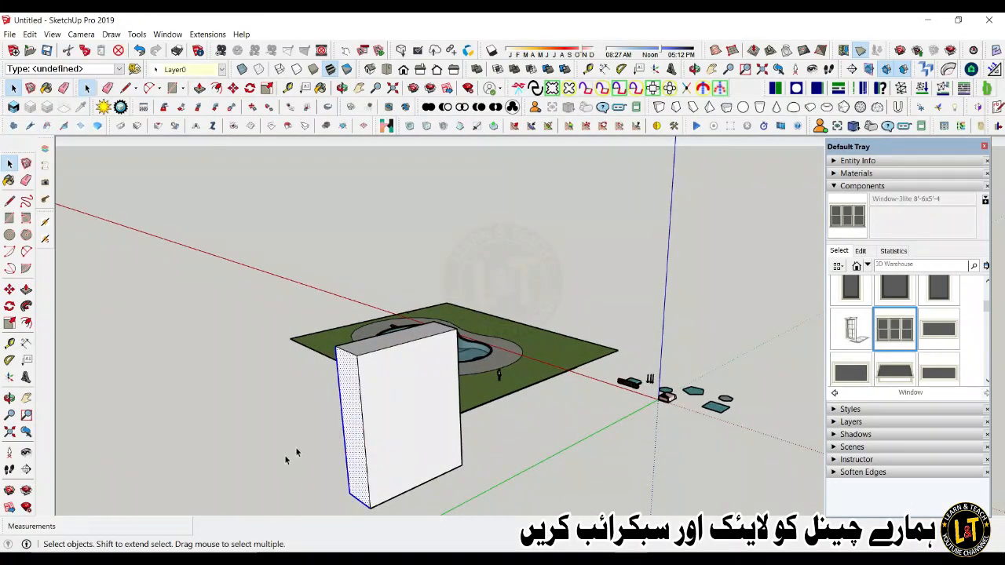
{"action": "key", "text": "p"}
{"action": "left_click", "coordinate": [355, 434]}
{"action": "left_click", "coordinate": [180, 510]}
{"action": "middle_click_drag", "start_coordinate": [457, 289], "coordinate": [913, 330]}
{"action": "key", "text": "space"}
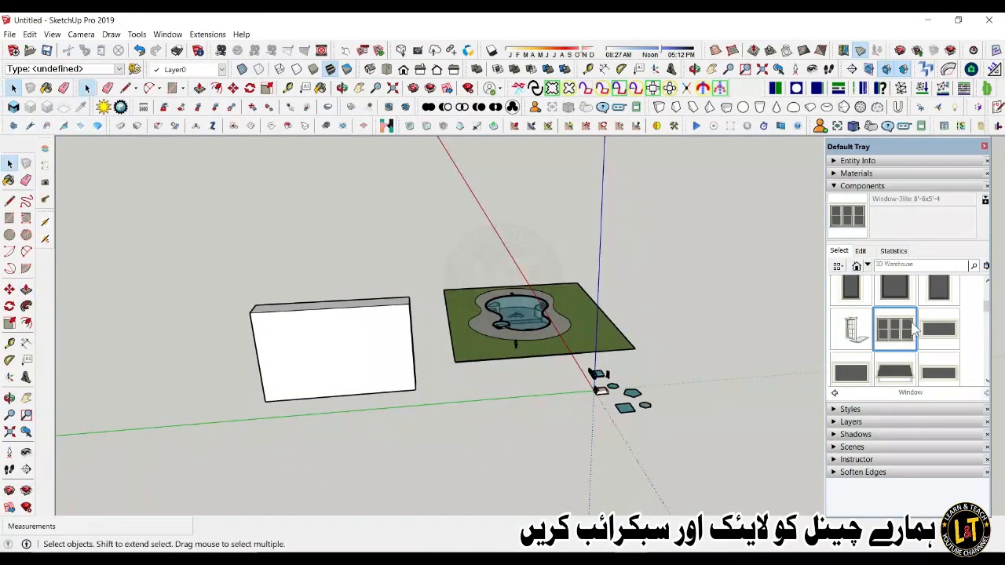
Step: Place the Window-3lite 8'-6x5'-4 component on the wall's front face
{"action": "left_click", "coordinate": [896, 330]}
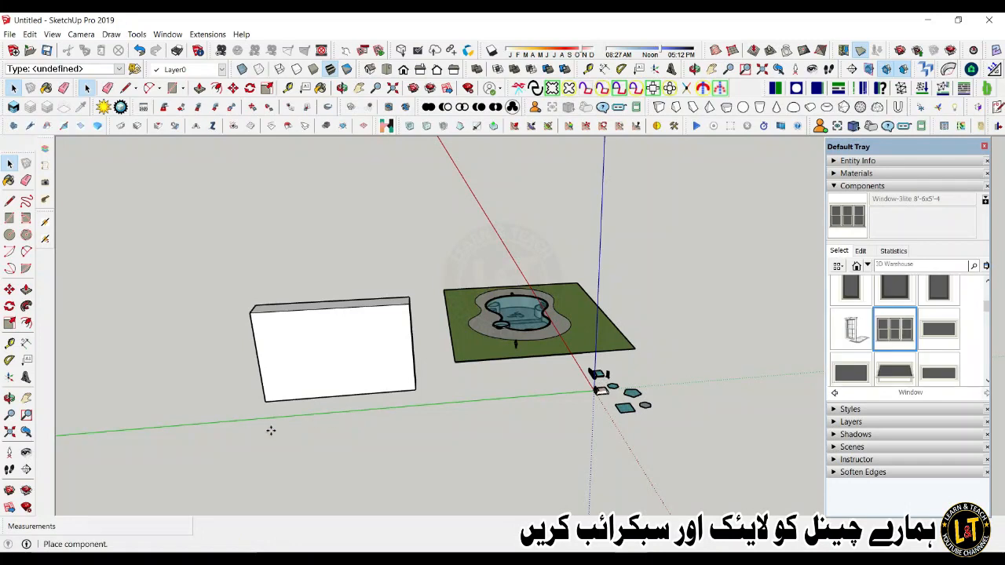
{"action": "scroll", "coordinate": [314, 361], "scroll_direction": "up", "scroll_amount": 3}
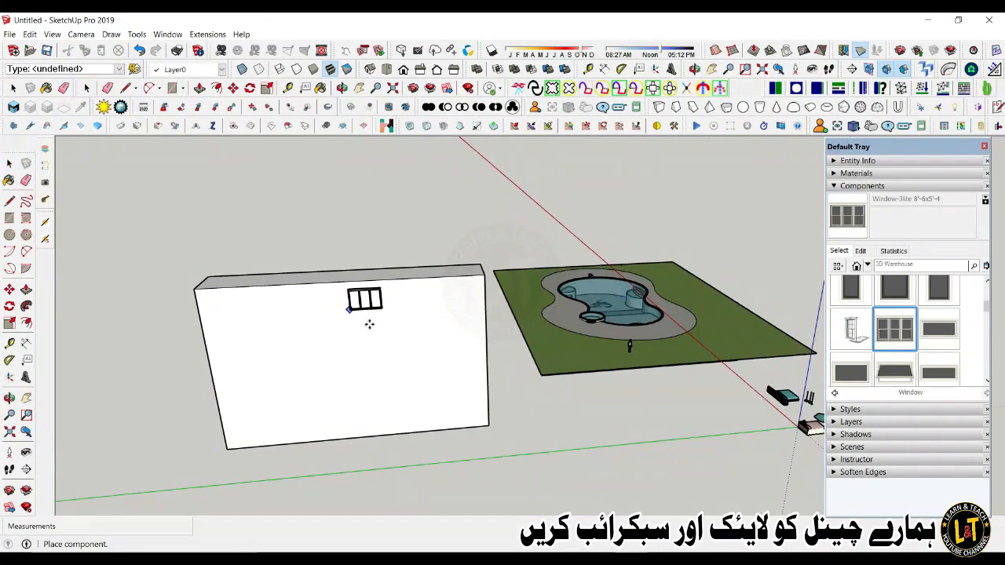
{"action": "left_click", "coordinate": [335, 360]}
Step: Enlarge the placed window on the wall uniformly by a scale factor of about 3.00
{"action": "scroll", "coordinate": [346, 357], "scroll_direction": "up", "scroll_amount": 6}
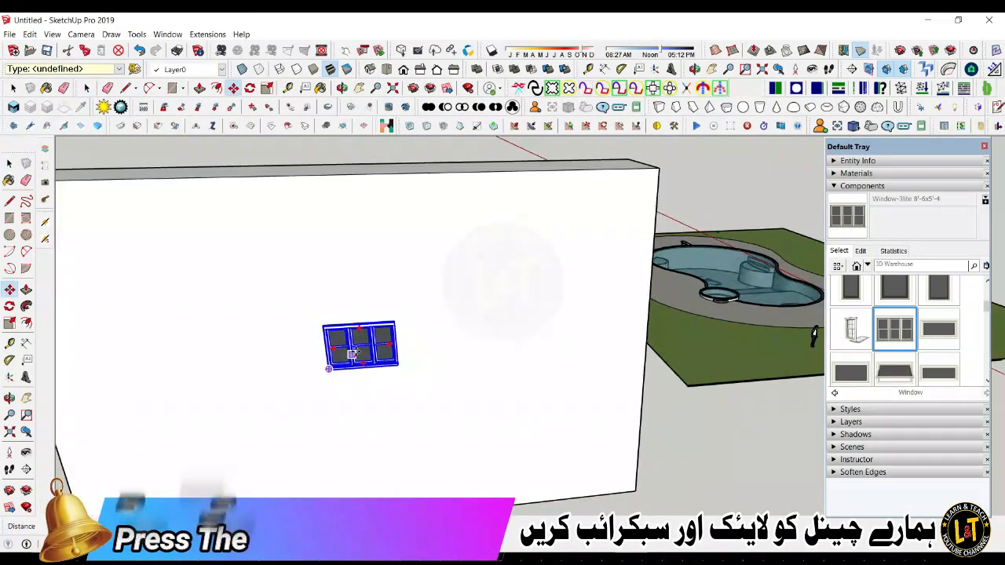
{"action": "key", "text": "s"}
{"action": "left_click_drag", "start_coordinate": [414, 307], "coordinate": [675, 210]}
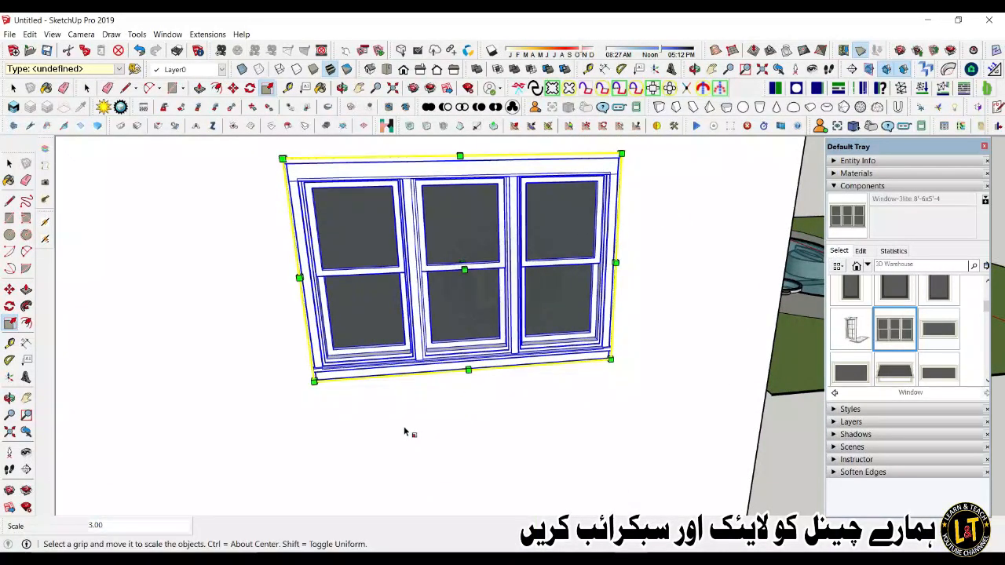
{"action": "scroll", "coordinate": [406, 431], "scroll_direction": "down", "scroll_amount": 5}
{"action": "key", "text": "space"}
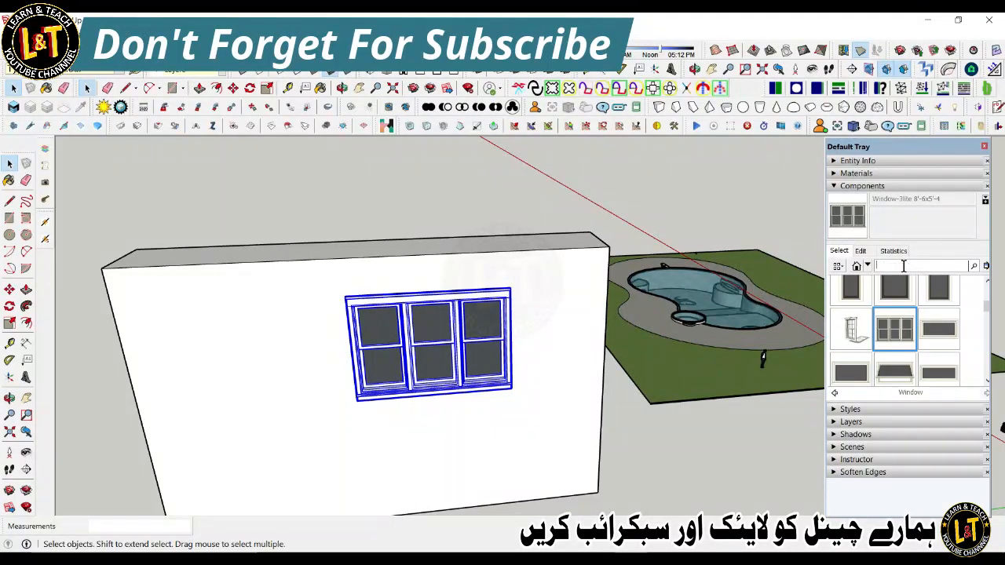
Step: Paint the wall's window component with Metal Rusted from the Metal material collection
{"action": "left_click", "coordinate": [856, 173]}
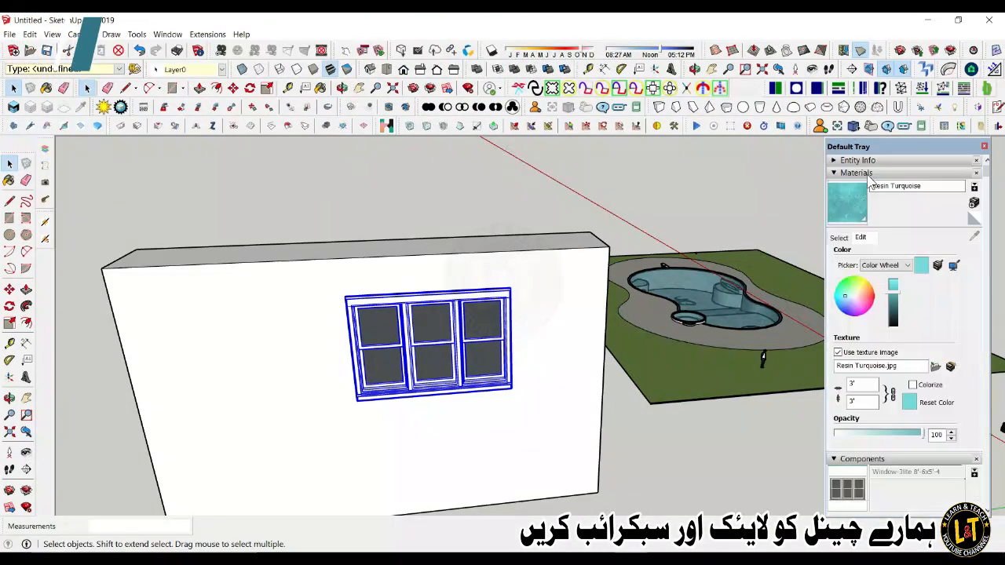
{"action": "left_click", "coordinate": [839, 237]}
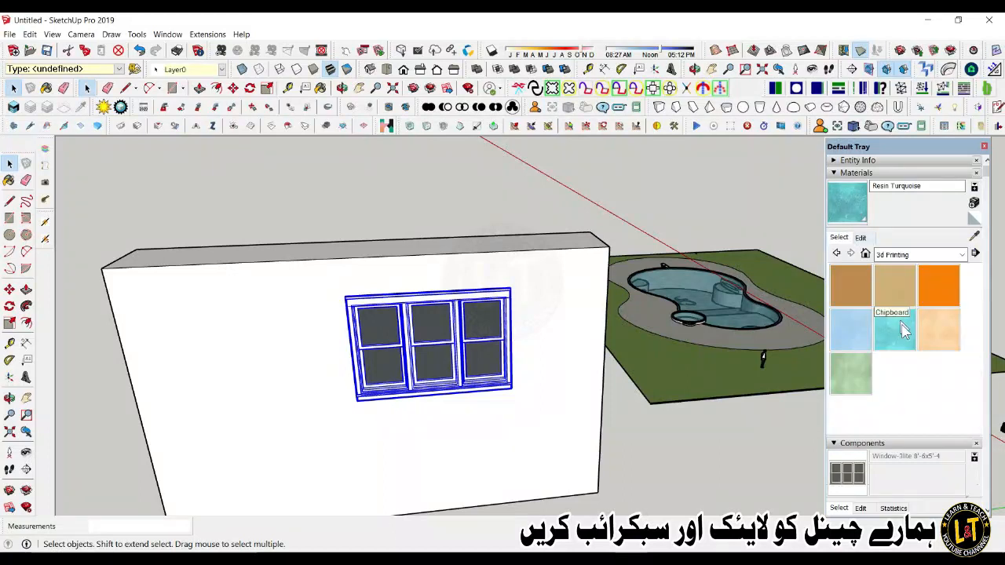
{"action": "left_click", "coordinate": [893, 257]}
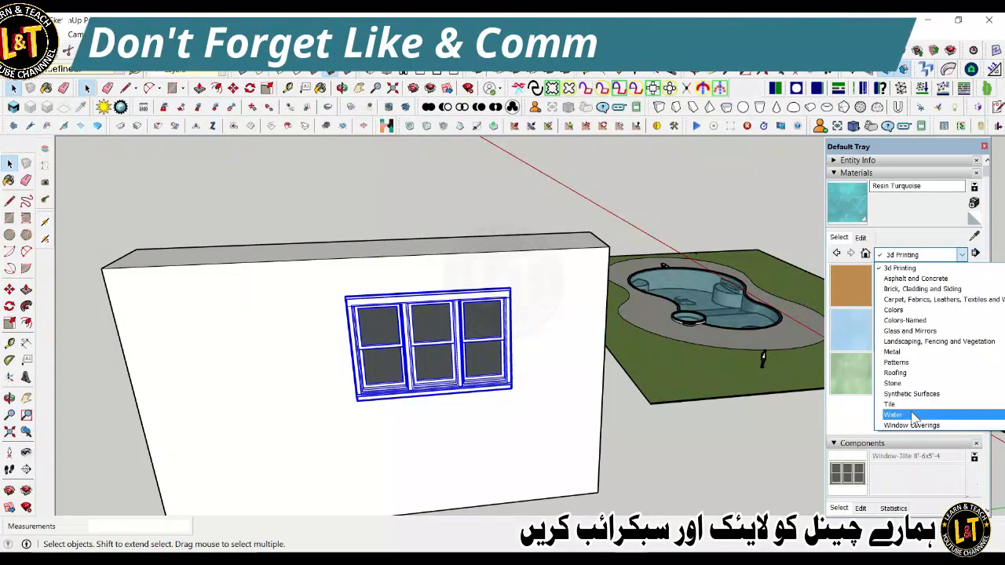
{"action": "left_click", "coordinate": [894, 352]}
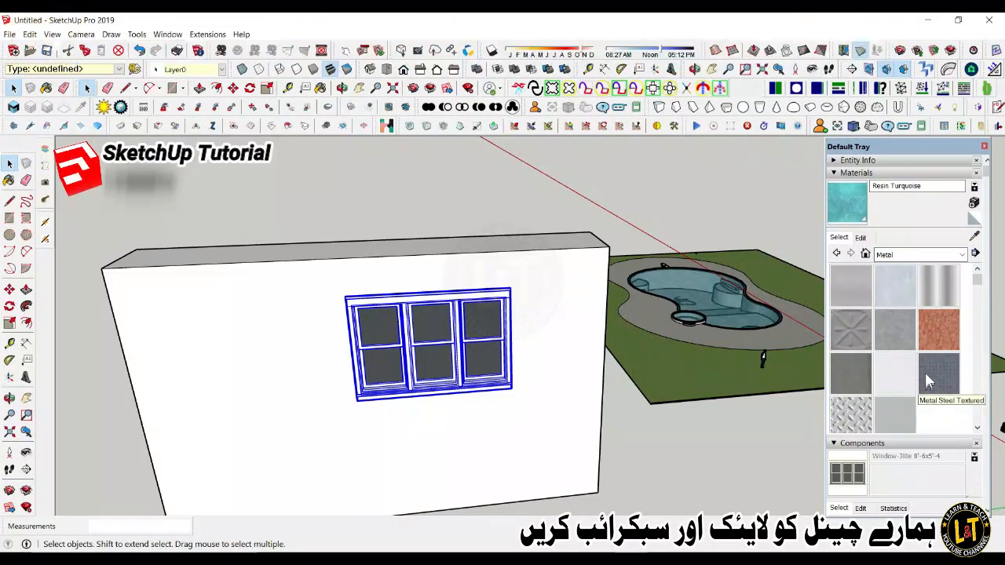
{"action": "left_click", "coordinate": [936, 335]}
{"action": "scroll", "coordinate": [404, 448], "scroll_direction": "up", "scroll_amount": 3}
{"action": "left_click", "coordinate": [490, 353]}
{"action": "key", "text": "space"}
{"action": "left_click", "coordinate": [568, 386]}
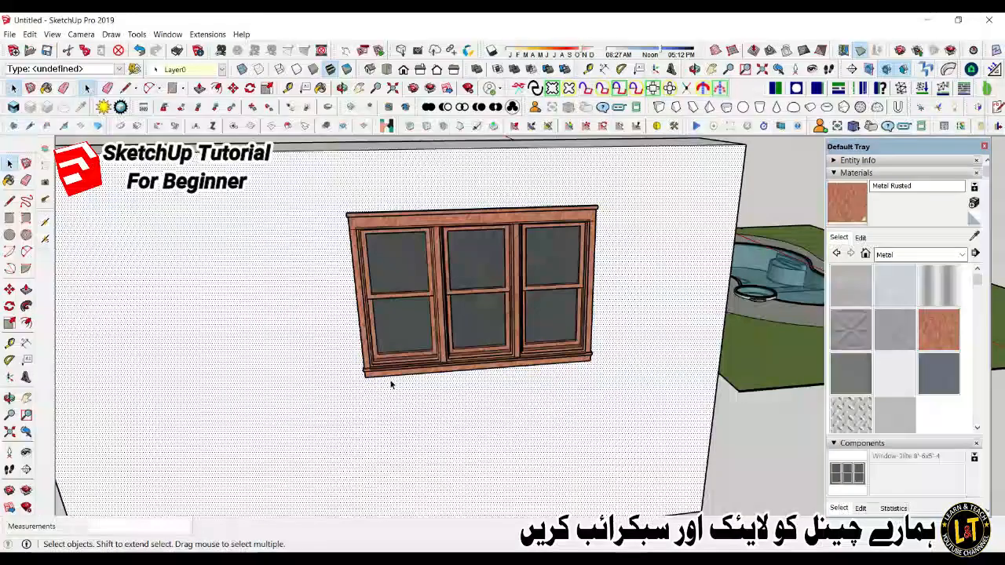
{"action": "scroll", "coordinate": [388, 384], "scroll_direction": "down", "scroll_amount": 3}
{"action": "scroll", "coordinate": [448, 327], "scroll_direction": "up", "scroll_amount": 3}
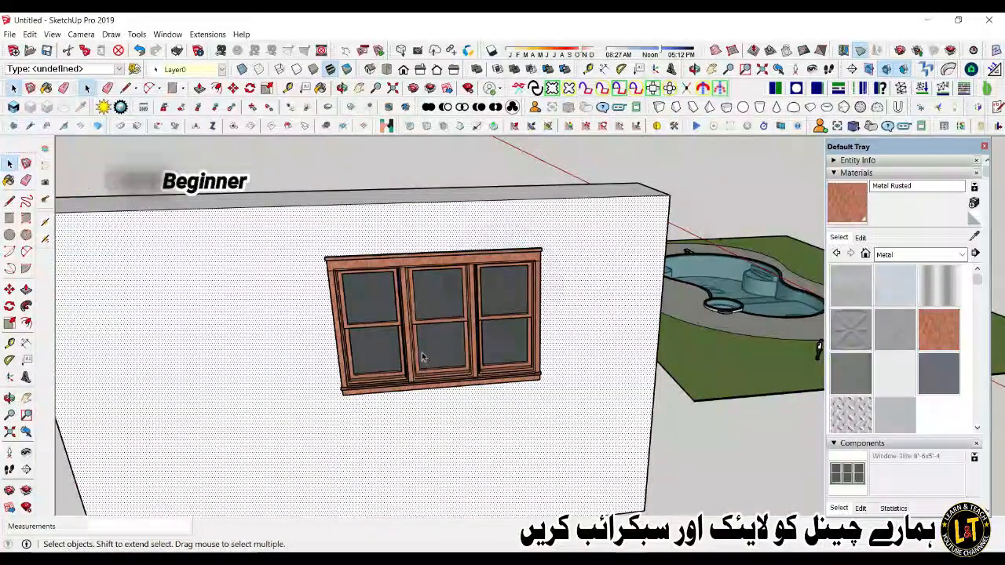
{"action": "scroll", "coordinate": [425, 369], "scroll_direction": "up", "scroll_amount": 2}
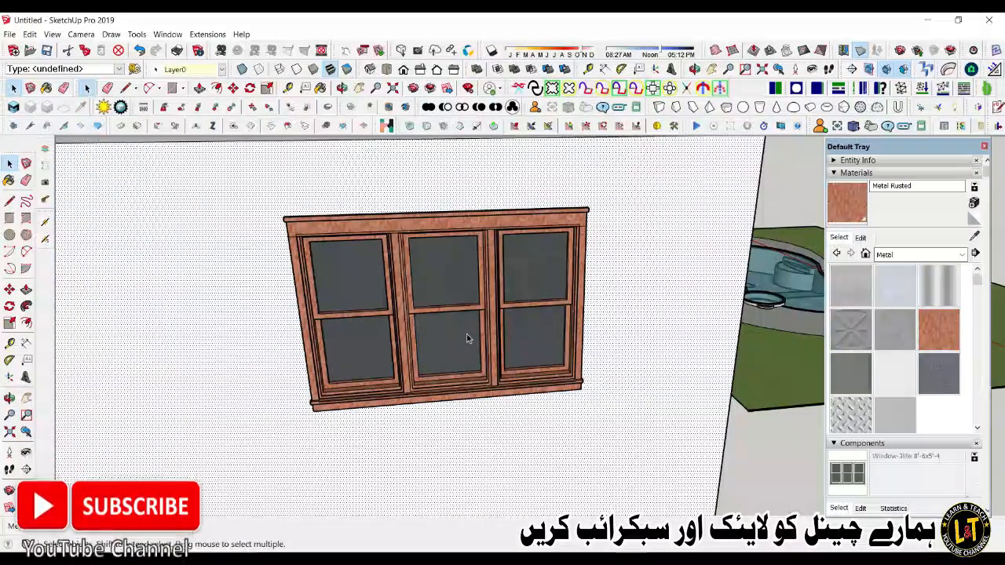
{"action": "left_click", "coordinate": [464, 338]}
{"action": "scroll", "coordinate": [397, 376], "scroll_direction": "down", "scroll_amount": 2}
{"action": "scroll", "coordinate": [397, 375], "scroll_direction": "down", "scroll_amount": 3}
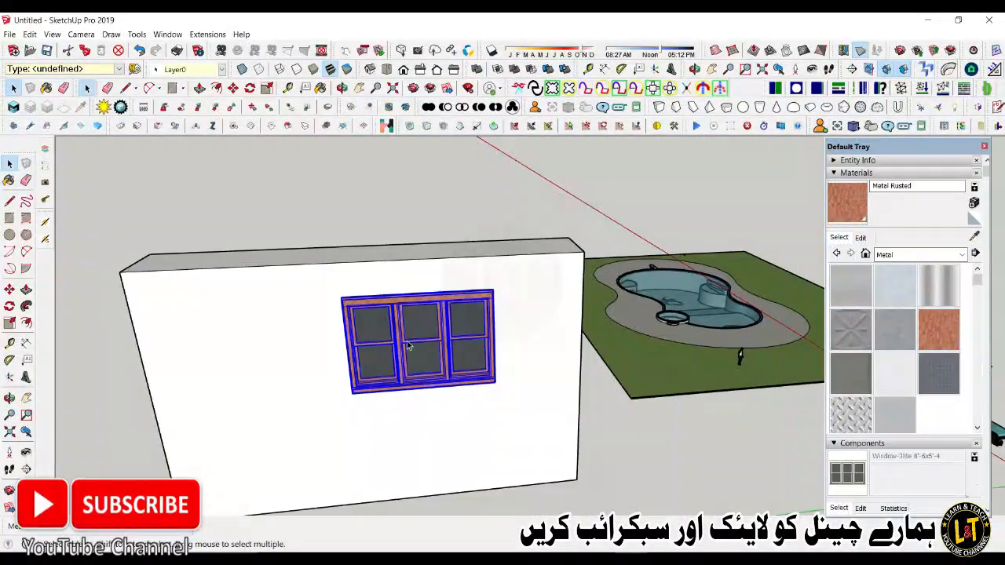
Step: Place a second, unscaled Window-3lite 8'-6x5'-4 near the lower corner of the wall's front face
{"action": "left_click", "coordinate": [856, 173]}
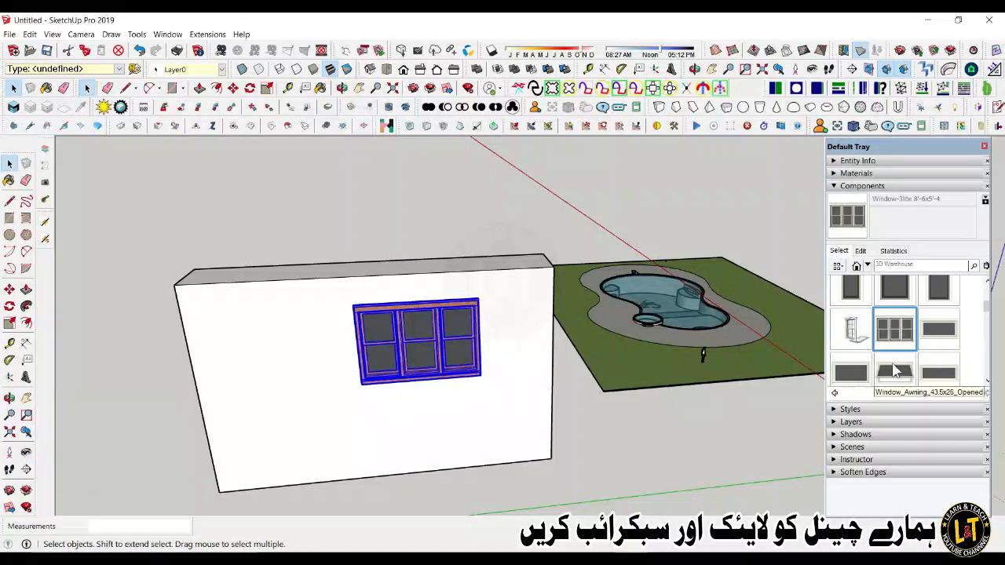
{"action": "left_click_drag", "start_coordinate": [988, 307], "coordinate": [989, 312]}
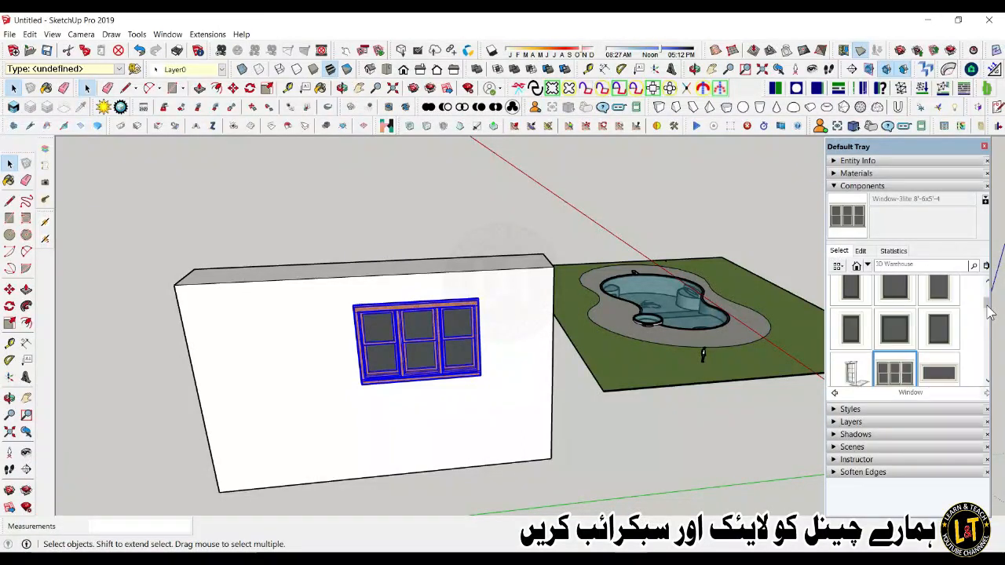
{"action": "left_click", "coordinate": [897, 371]}
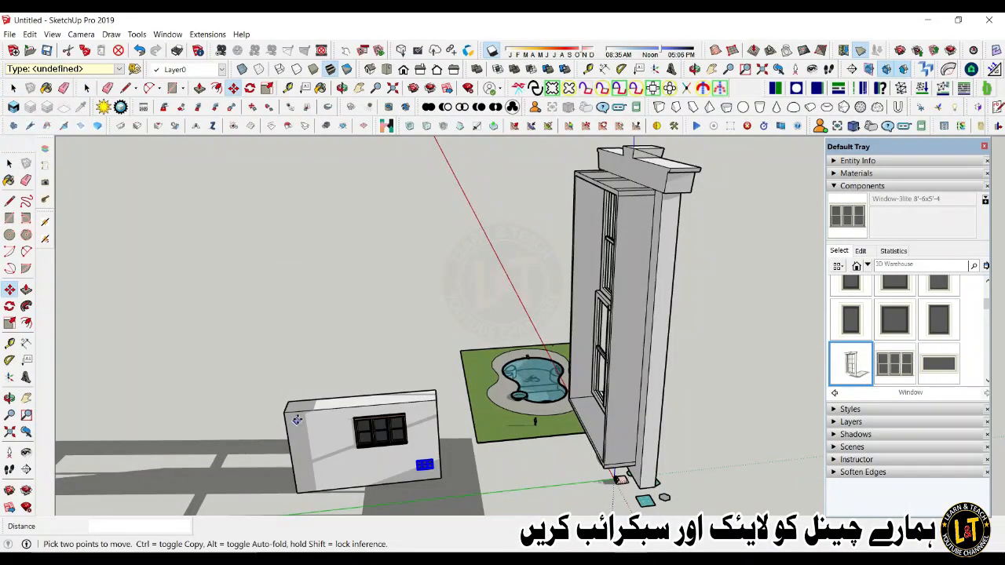
{"action": "mouse_move", "coordinate": [491, 444]}
{"action": "middle_mouse_down"}
{"action": "mouse_move", "coordinate": [321, 458]}
{"action": "mouse_move", "coordinate": [275, 448]}
{"action": "middle_mouse_up"}
{"action": "key", "text": "space"}
{"action": "left_click", "coordinate": [480, 449]}
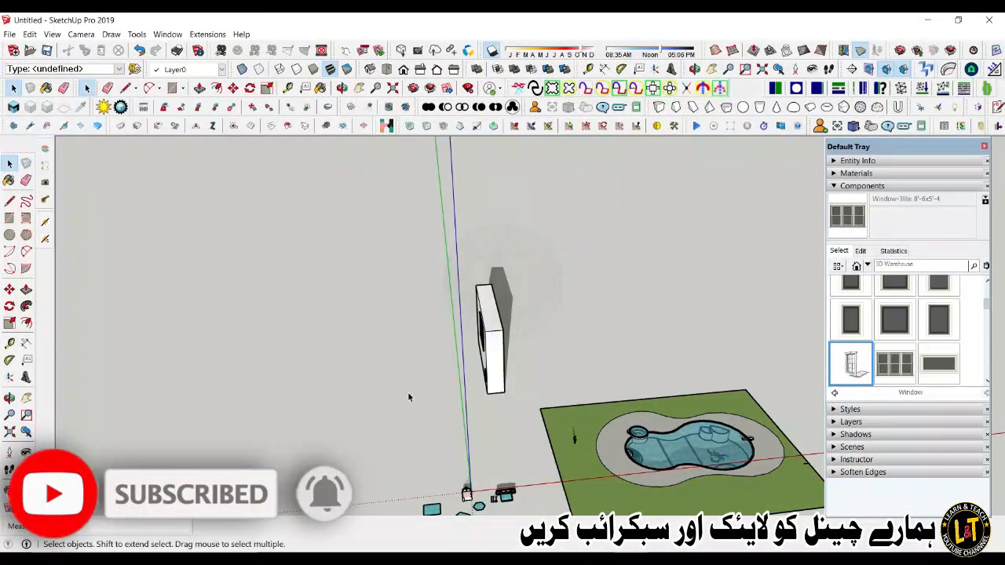
{"action": "middle_click_drag", "start_coordinate": [408, 392], "coordinate": [550, 369]}
{"action": "middle_click_drag", "start_coordinate": [777, 342], "coordinate": [853, 323]}
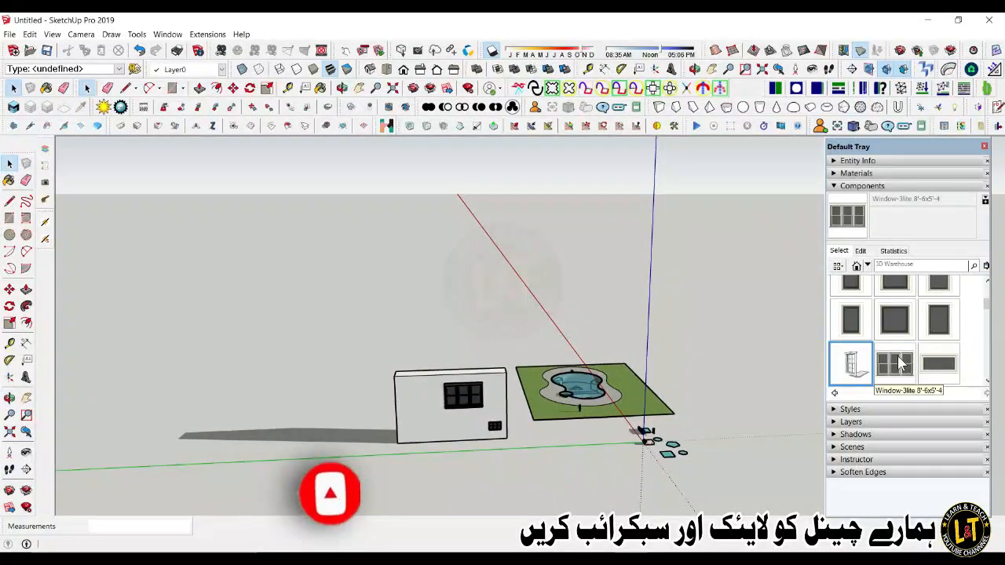
Step: Browse the Window collection and examine the large wall window's alignment options and its geometry statistics with Expand enabled
{"action": "scroll", "coordinate": [857, 360], "scroll_direction": "down", "scroll_amount": 3}
{"action": "scroll", "coordinate": [883, 338], "scroll_direction": "down", "scroll_amount": 2}
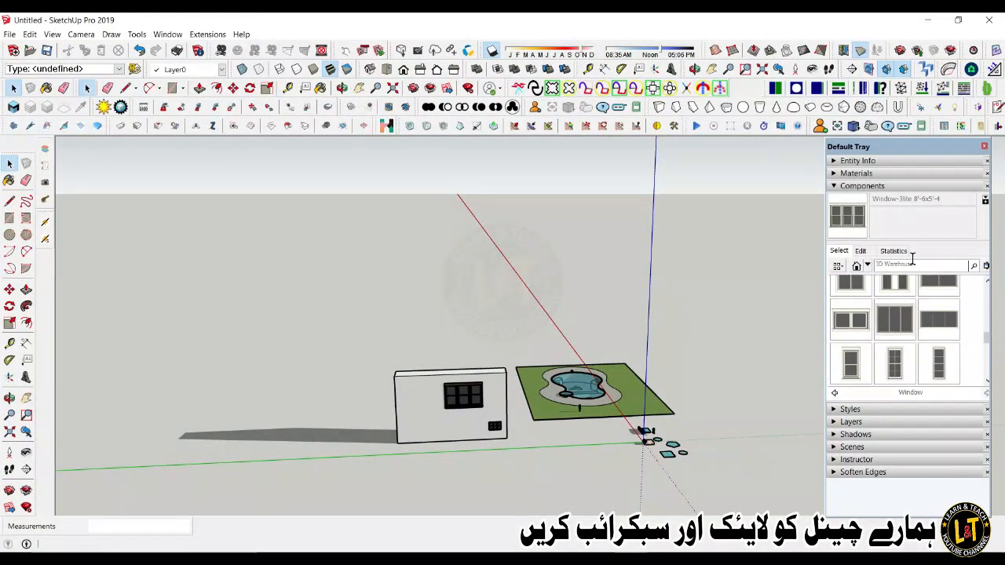
{"action": "left_click", "coordinate": [860, 252]}
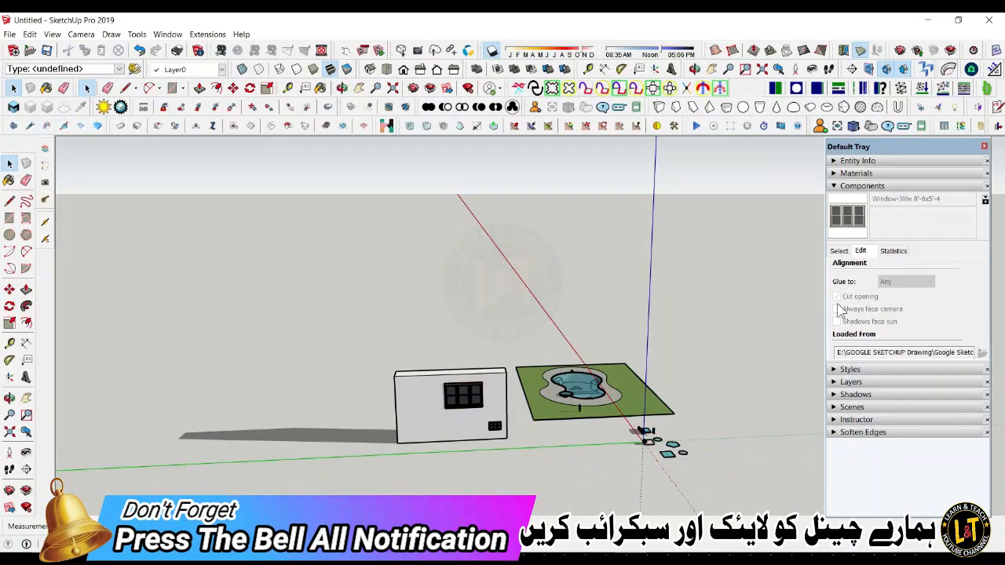
{"action": "left_click", "coordinate": [473, 395]}
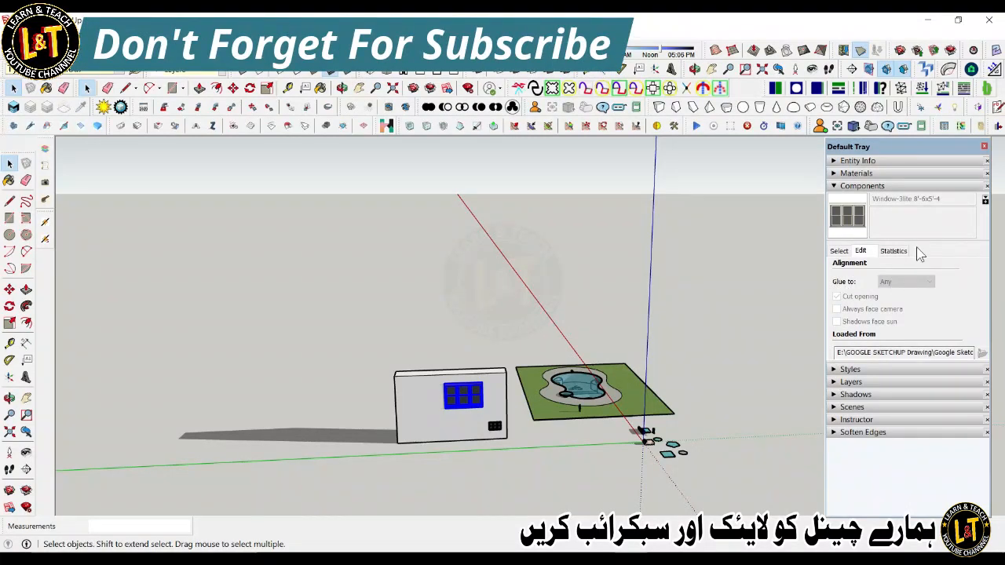
{"action": "left_click", "coordinate": [899, 253]}
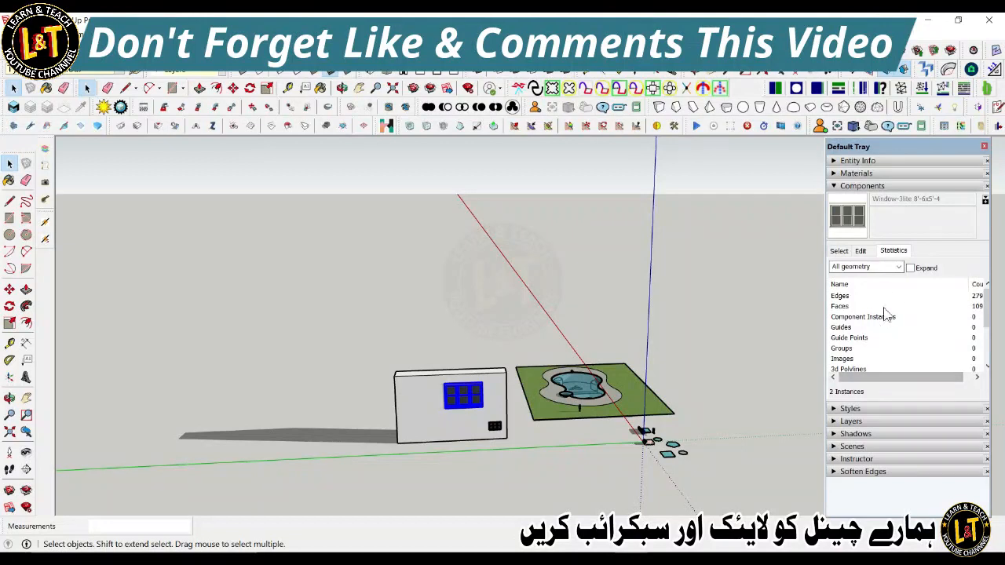
{"action": "left_click", "coordinate": [910, 268]}
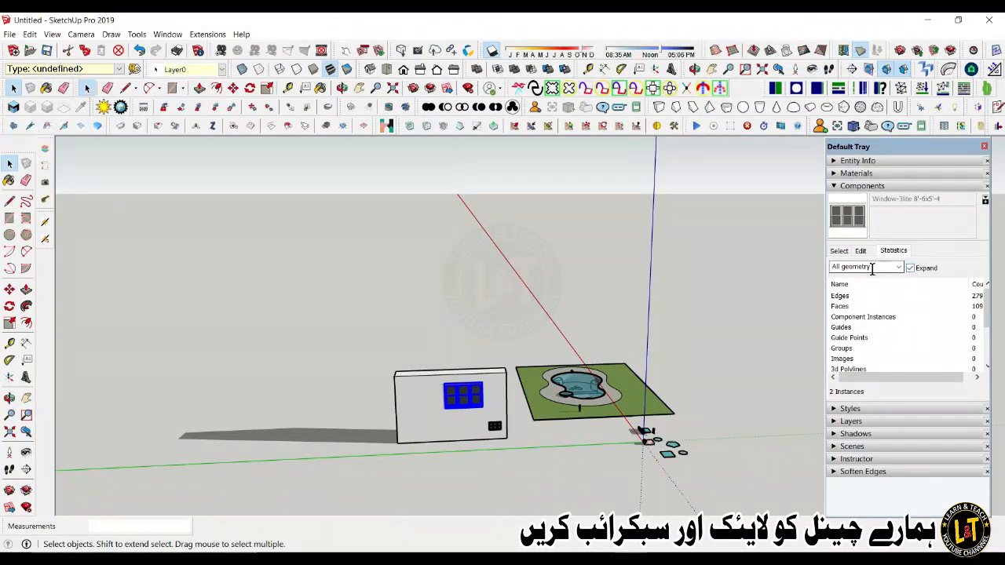
{"action": "left_click", "coordinate": [839, 251]}
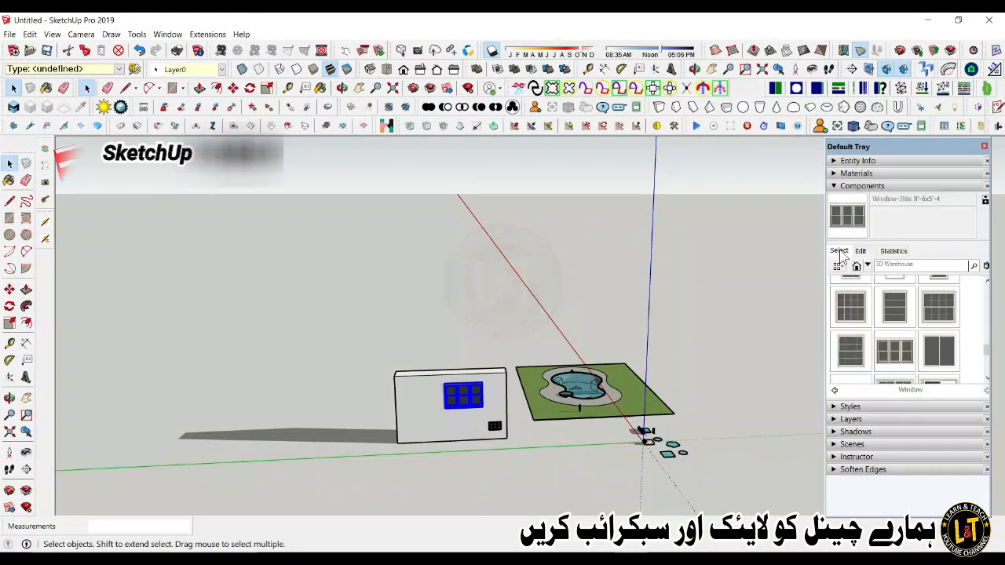